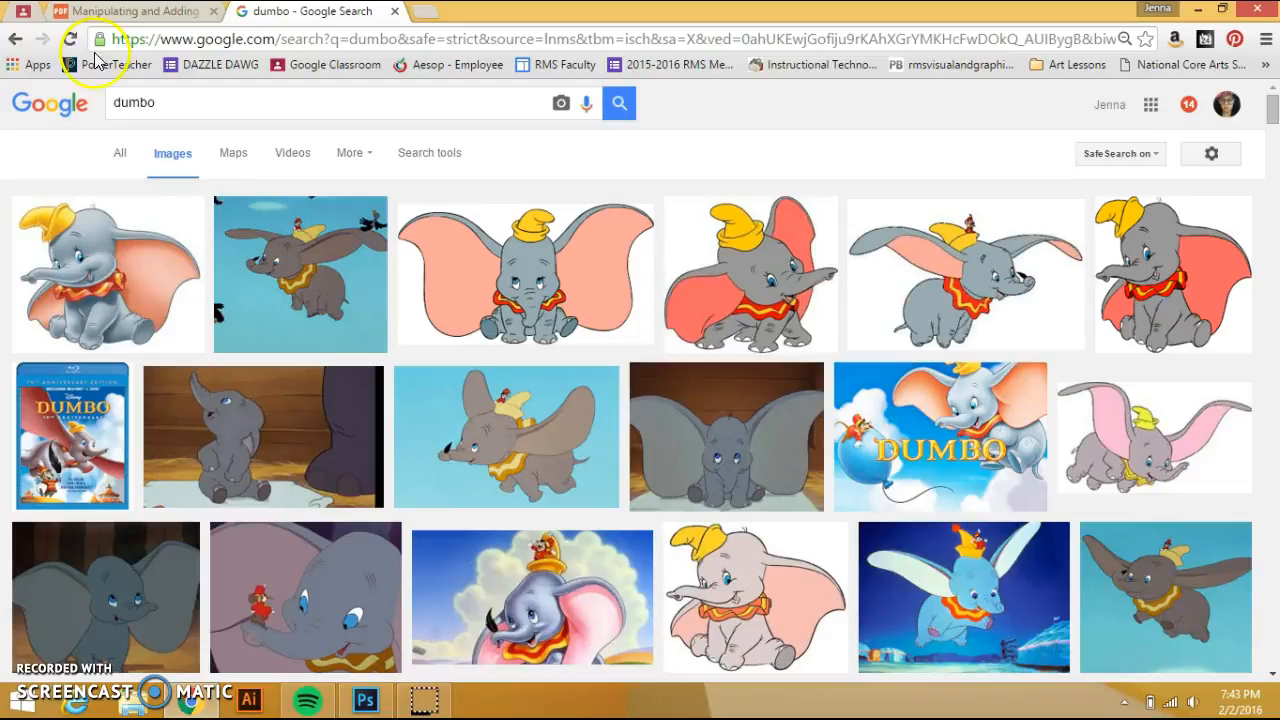
Step: Check the beginning of the Manipulating and Adding a Picture to Illustrator PDF and return to the dumbo image results
click(105, 11)
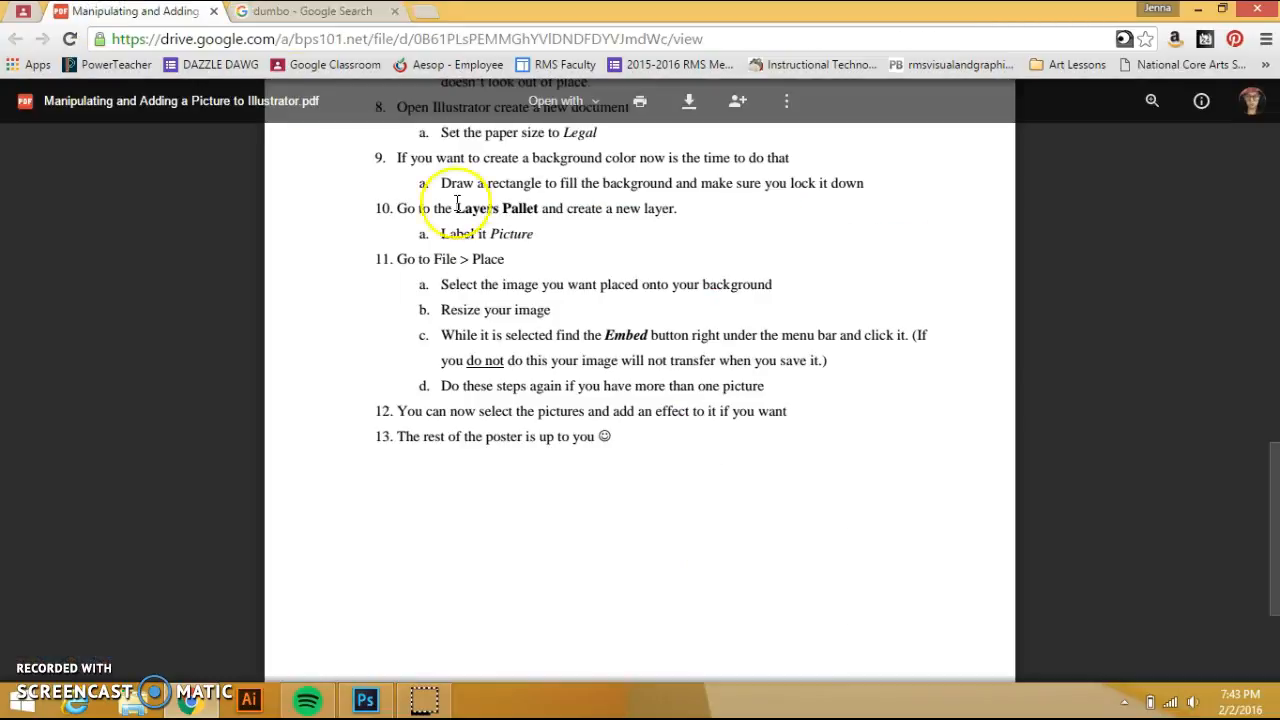
scroll(483, 258, up, 10)
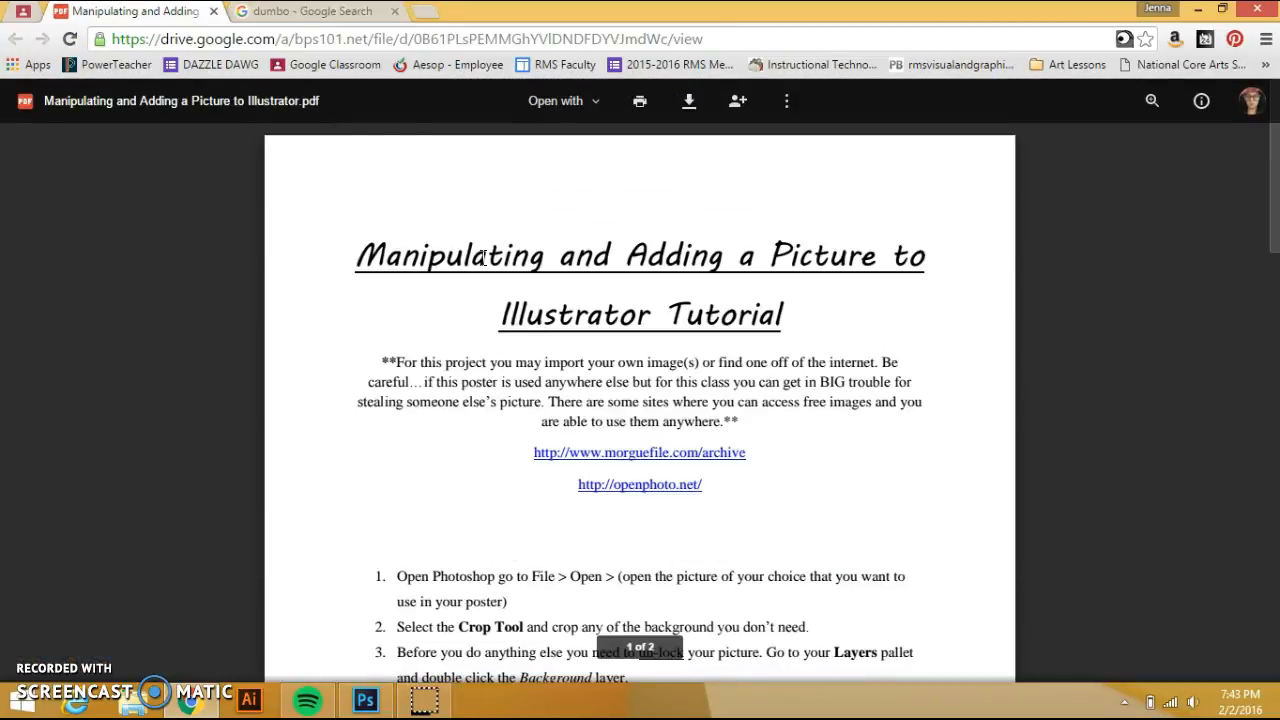
click(300, 12)
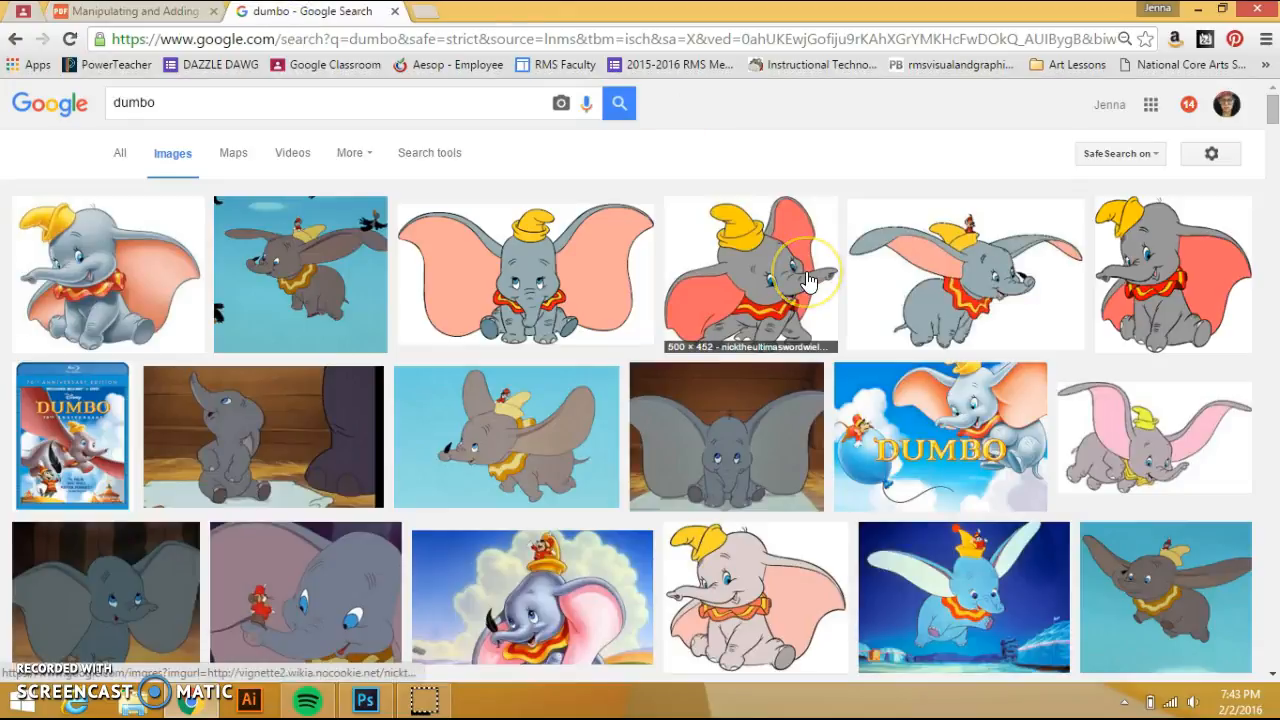
click(784, 163)
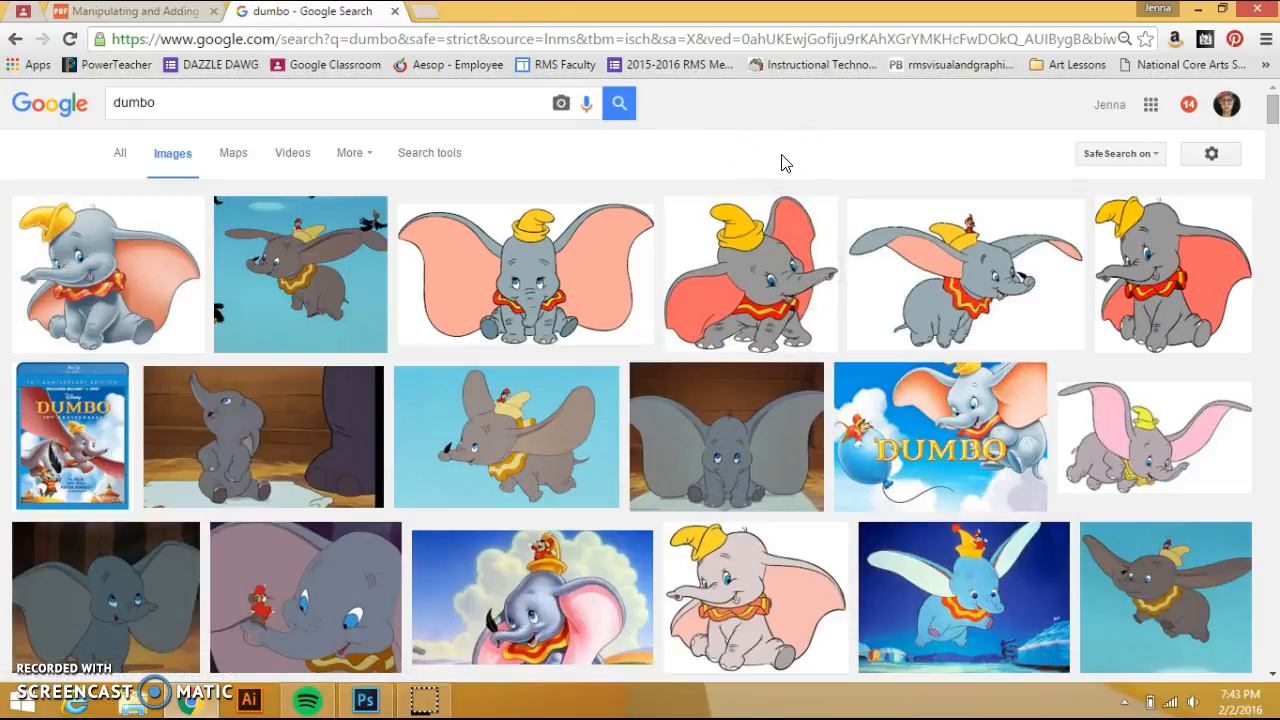
Step: Preview the first Dumbo image, with the character sitting on white, and save it to the Desktop as the JPEG Dumbo-HQ
click(158, 296)
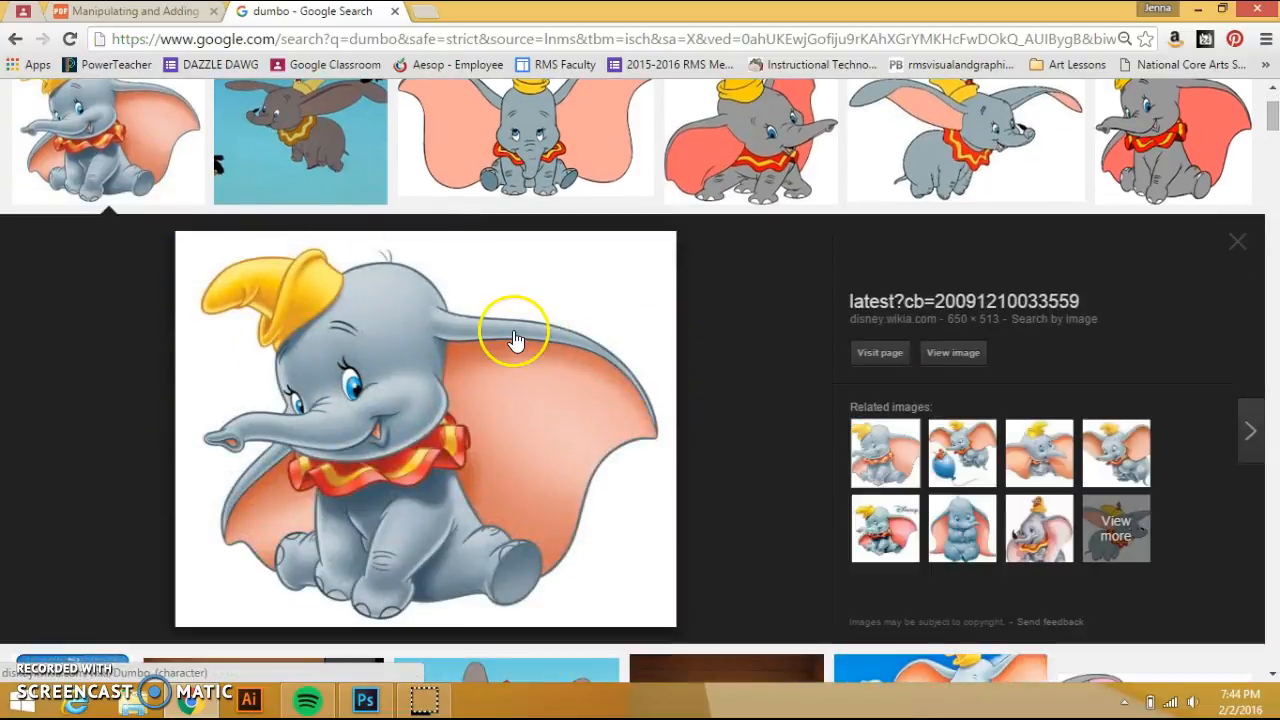
right_click(515, 340)
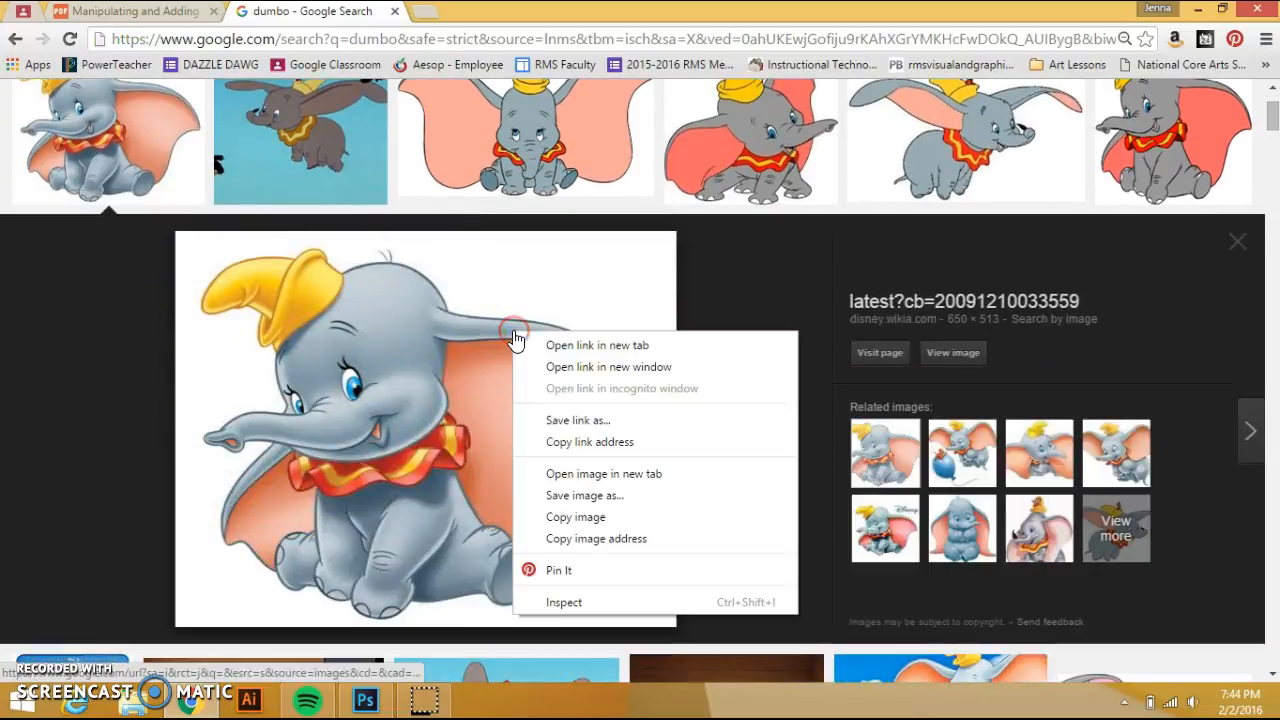
click(585, 517)
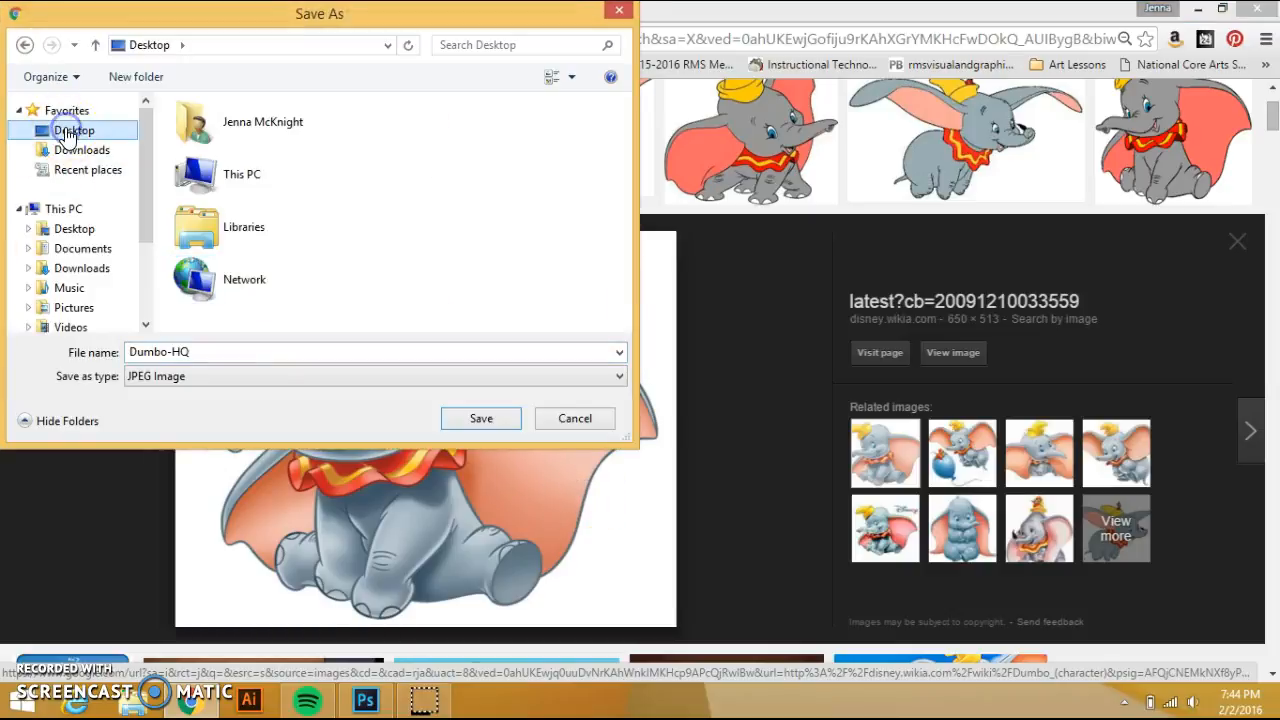
click(499, 418)
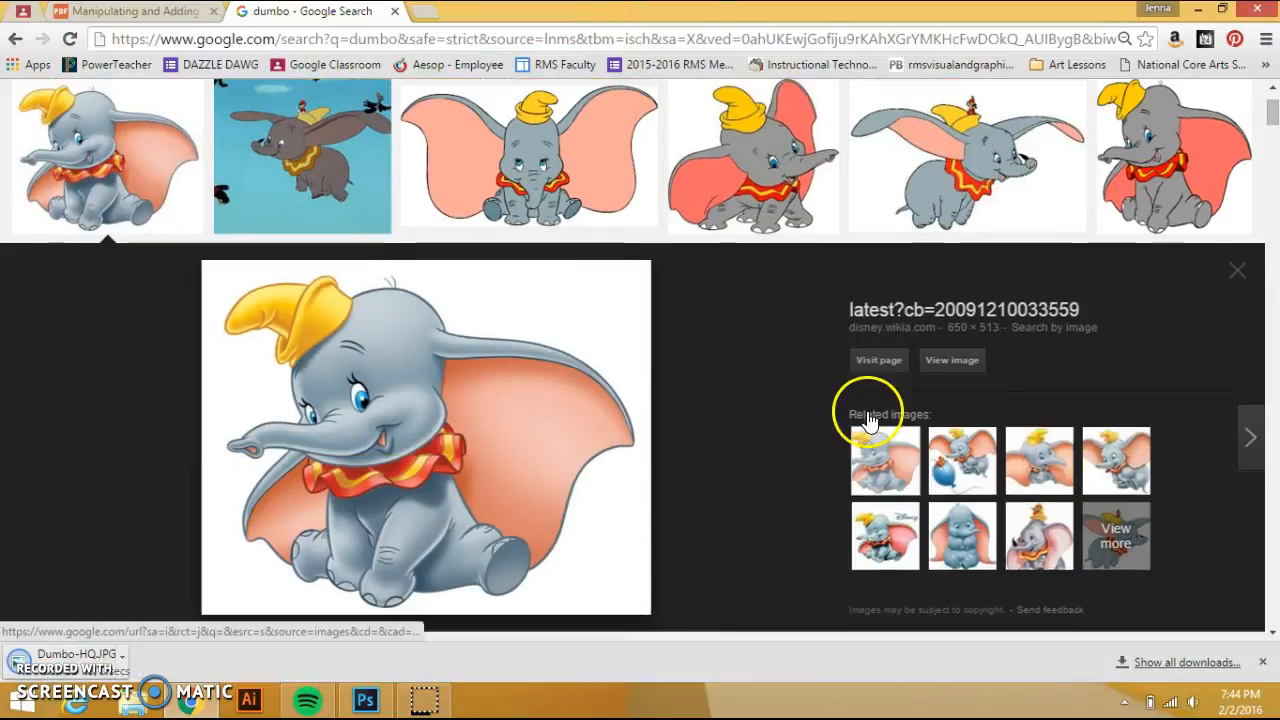
Step: Switch to Photoshop and open Dumbo-HQ.JPG from the Desktop
click(366, 701)
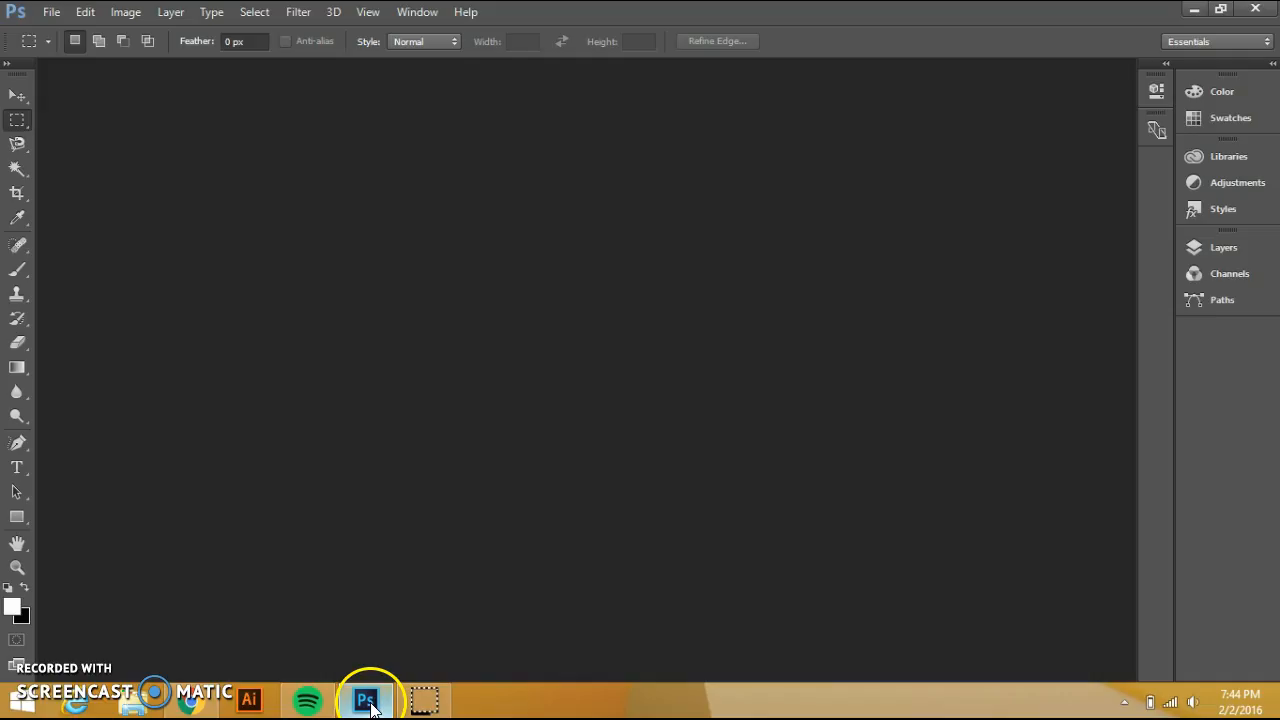
click(51, 12)
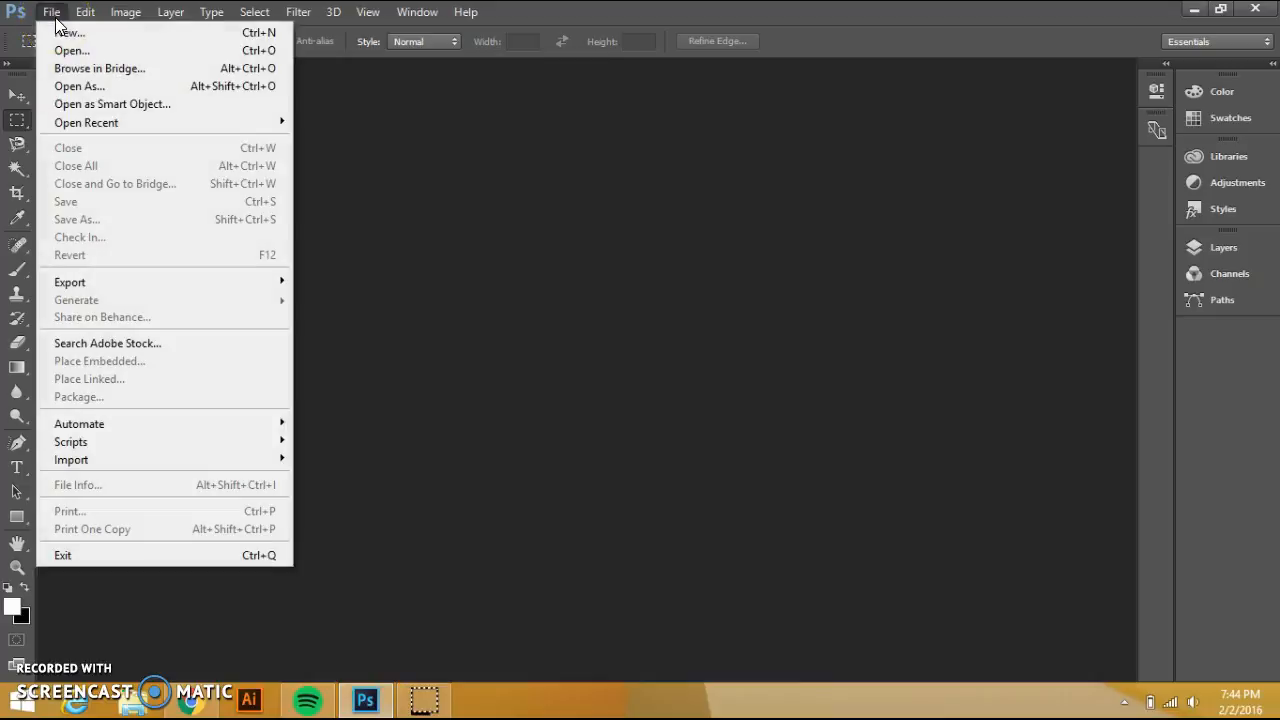
click(60, 50)
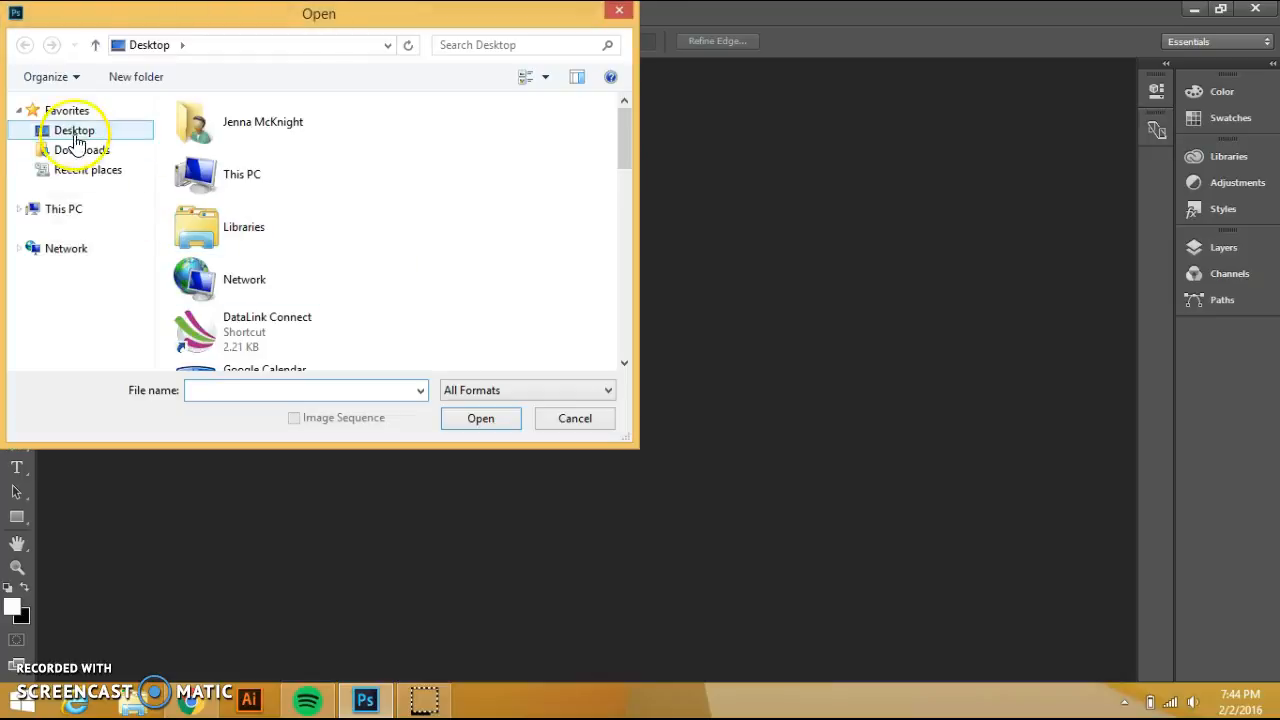
click(74, 130)
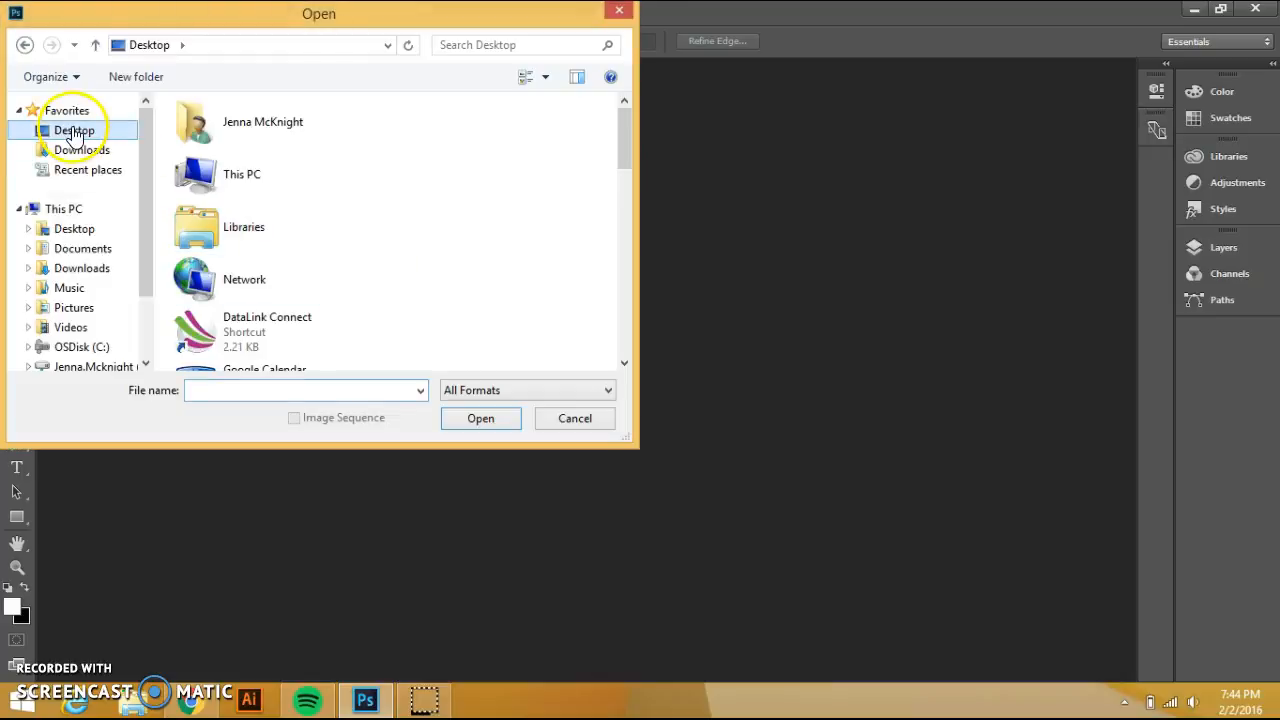
drag(636, 137, 625, 316)
click(228, 182)
click(466, 413)
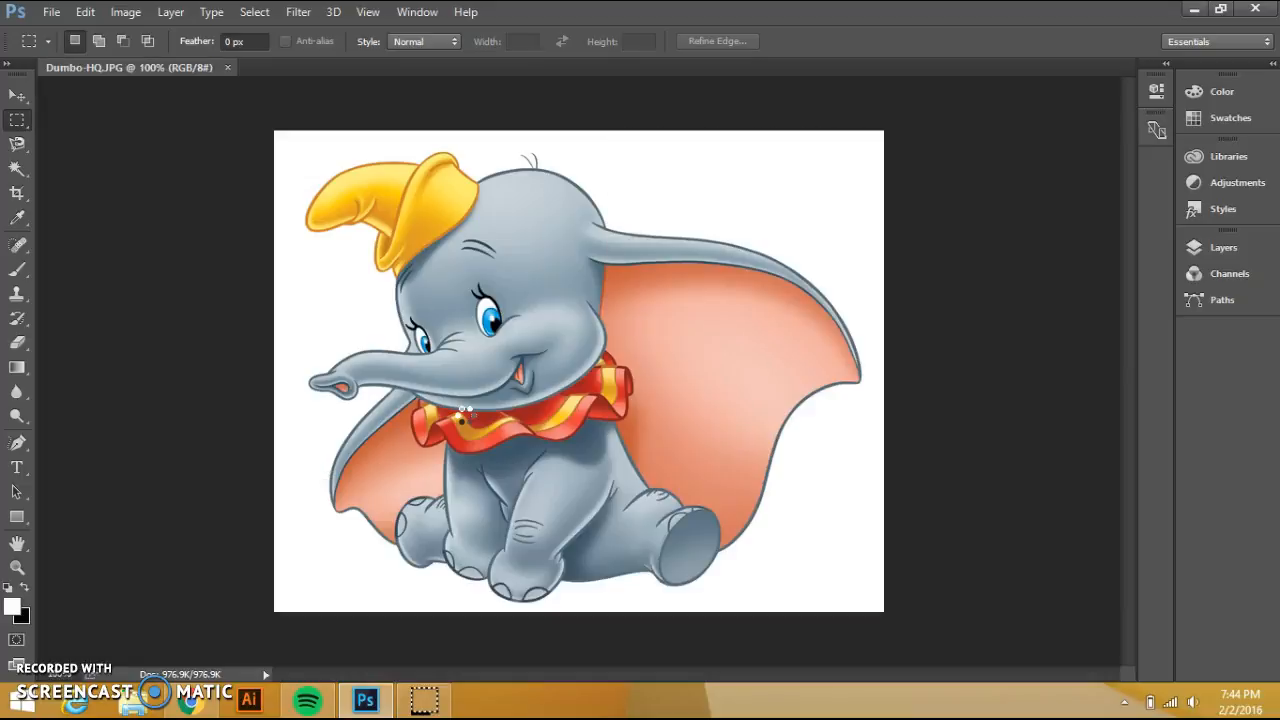
Step: Crop a narrow strip of white off the picture's left side and unlock the Background layer
click(1224, 247)
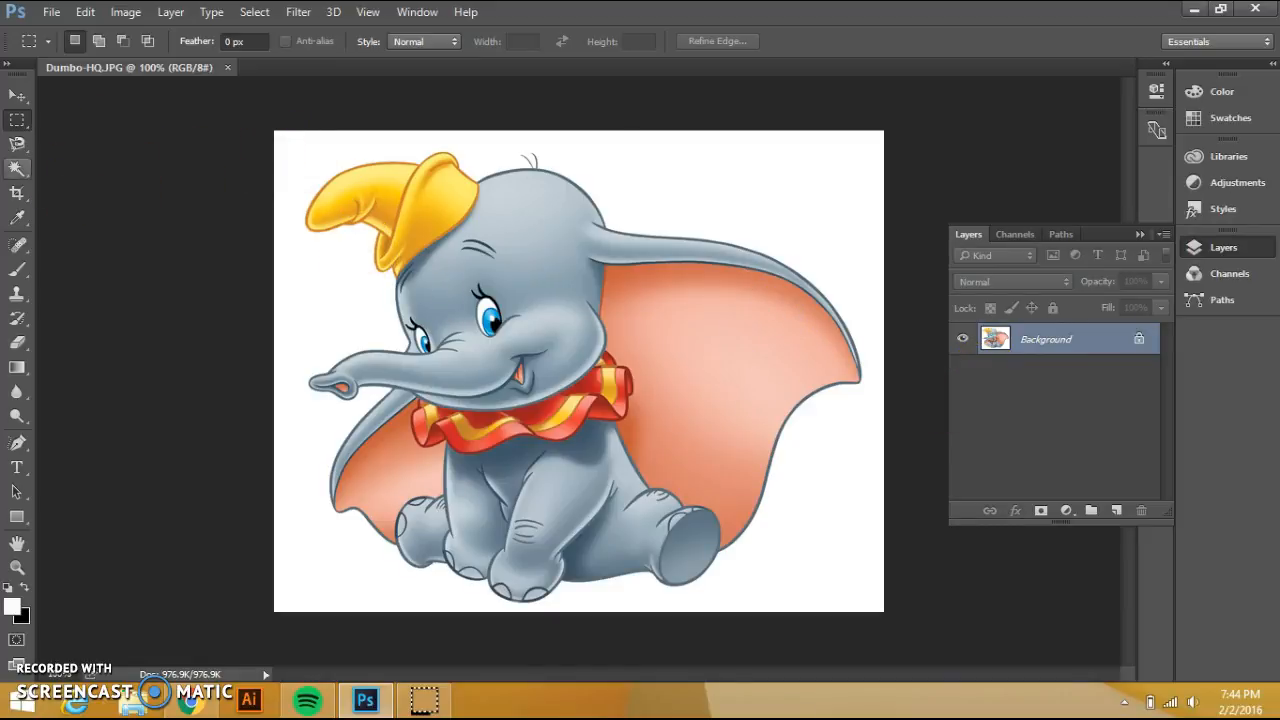
click(17, 193)
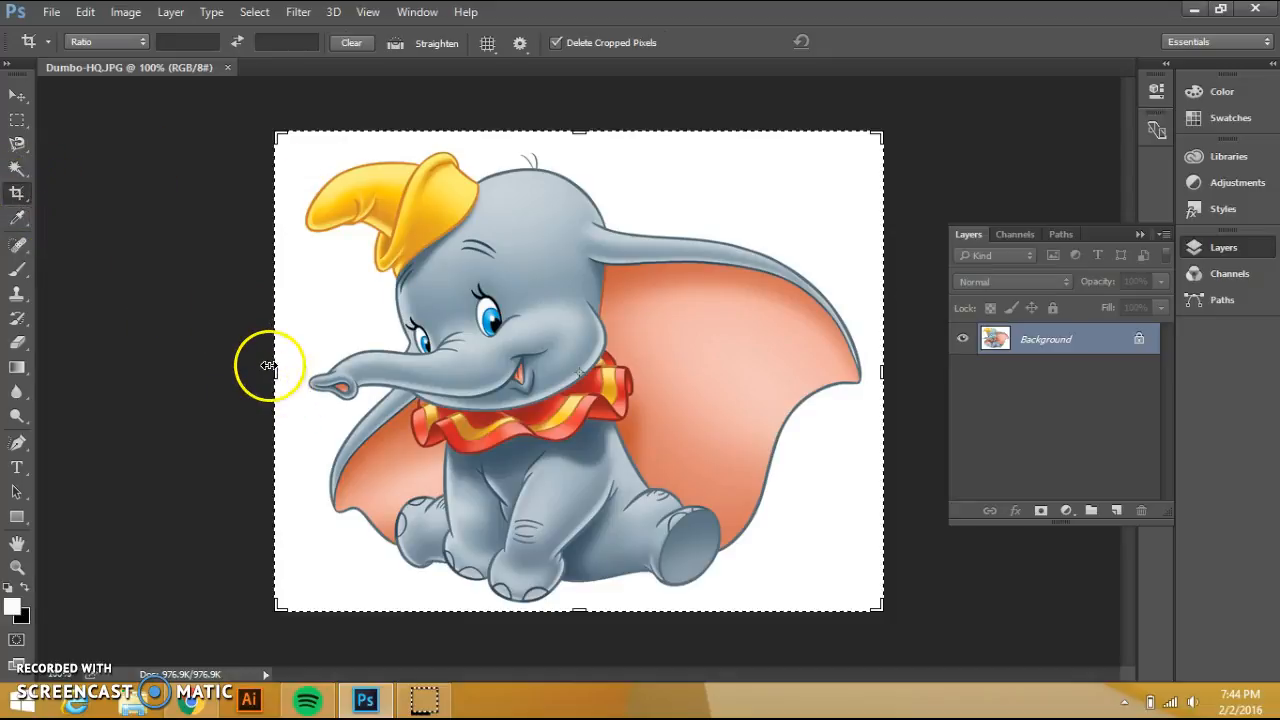
mouse_move(277, 371)
mouse_down()
mouse_move(292, 373)
mouse_move(277, 366)
mouse_up()
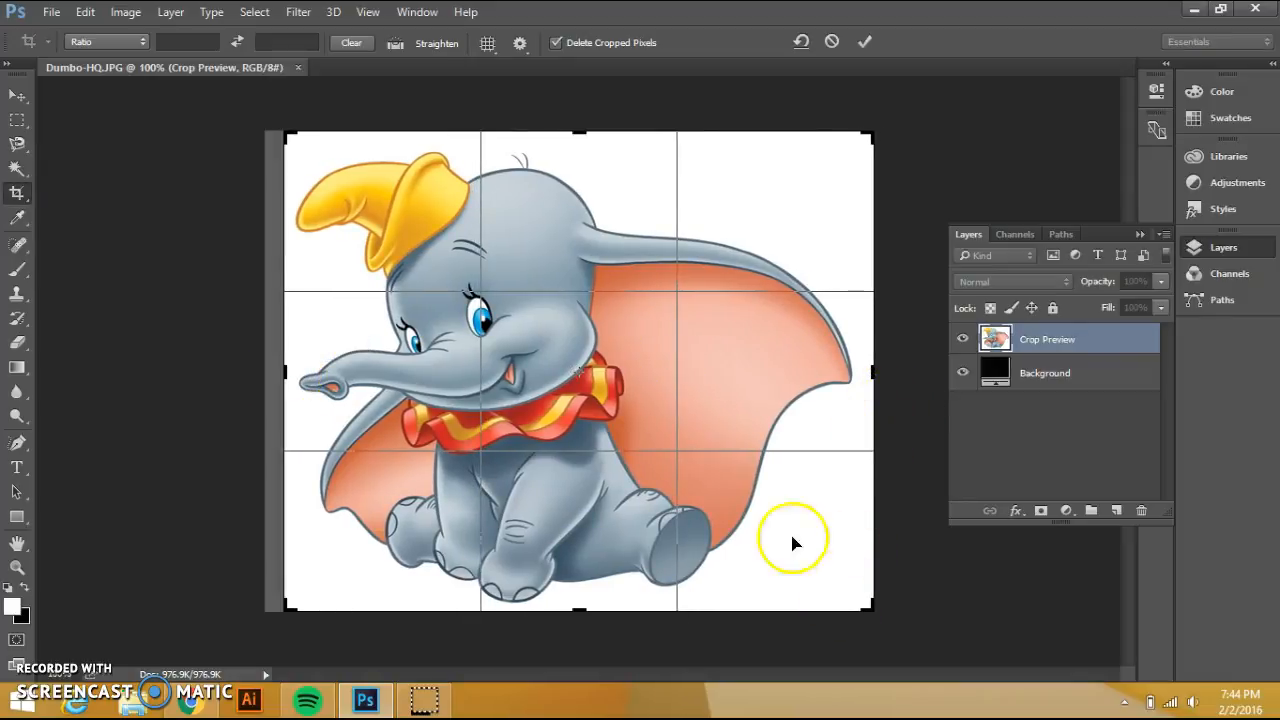
key(Return)
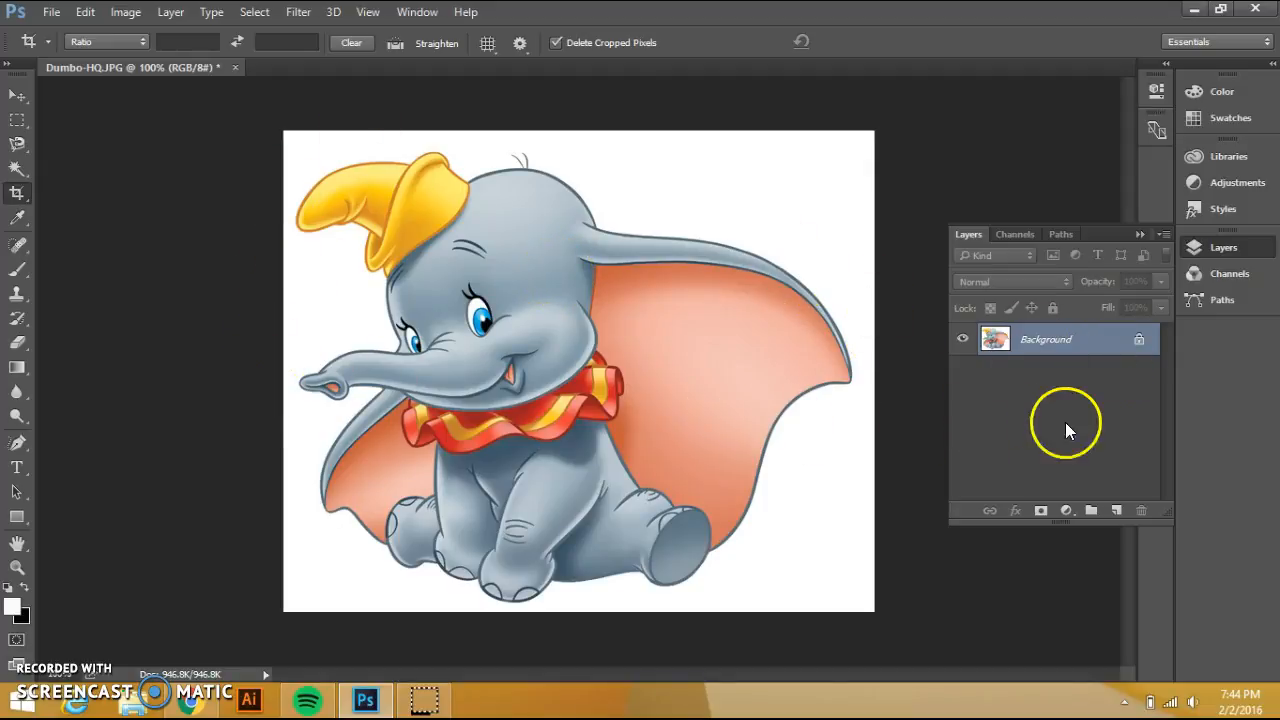
click(1141, 340)
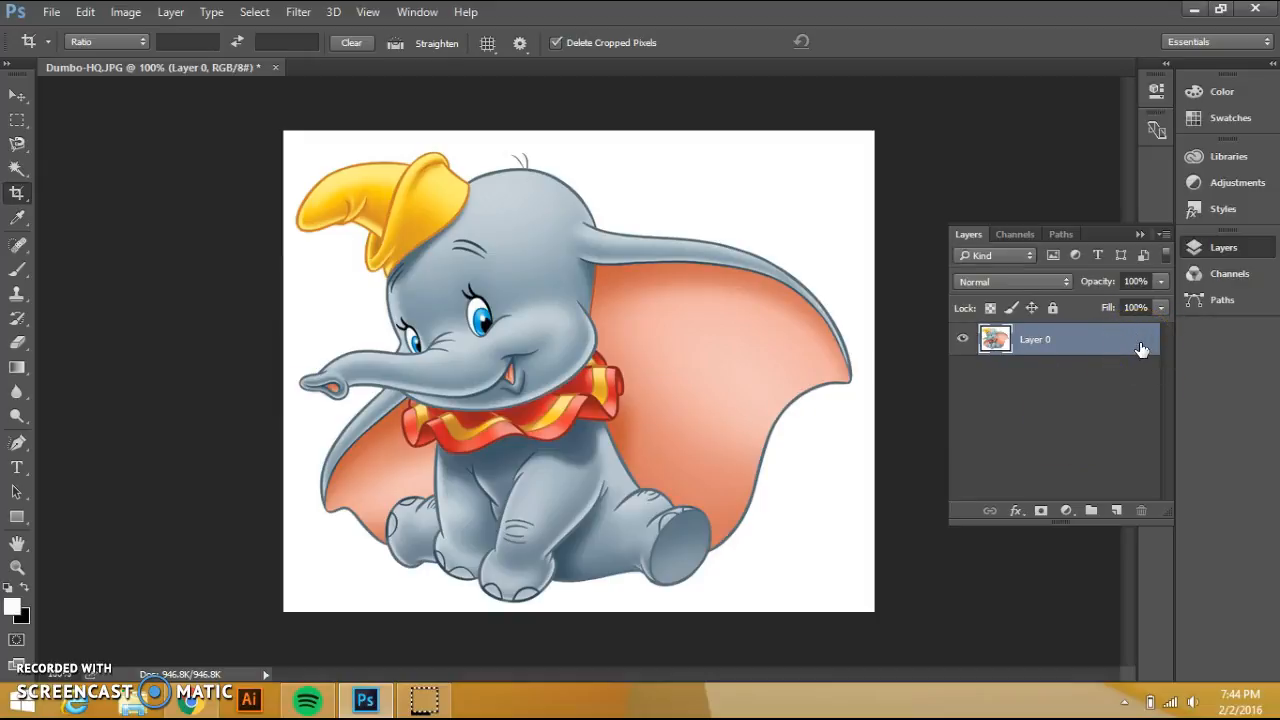
click(176, 378)
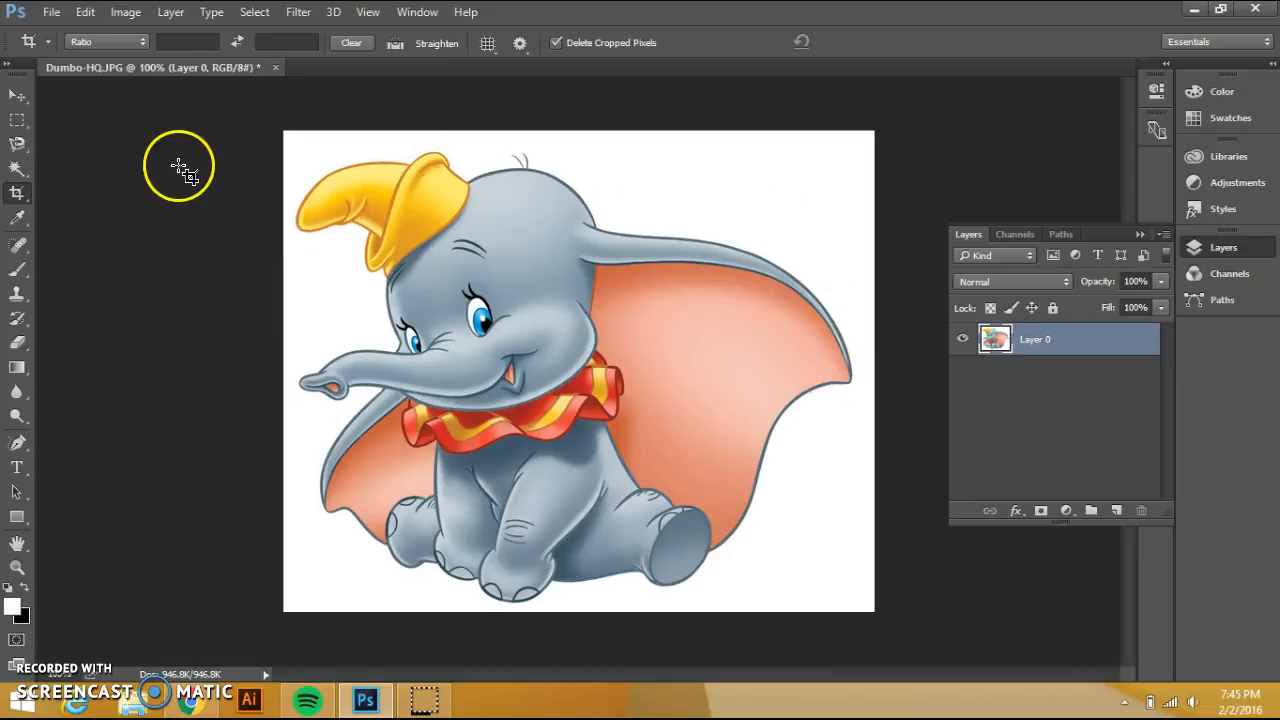
Step: Select the white background around the elephant using the Magic Wand in add-to-selection mode
click(17, 168)
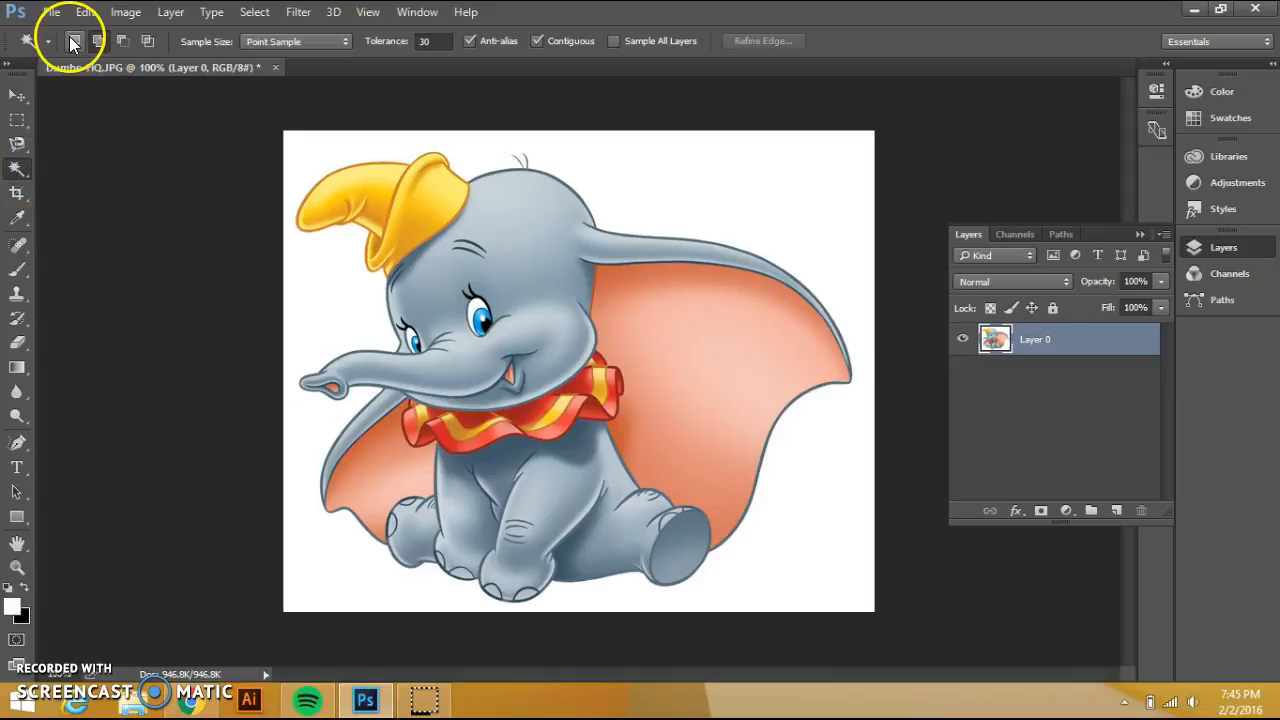
click(708, 192)
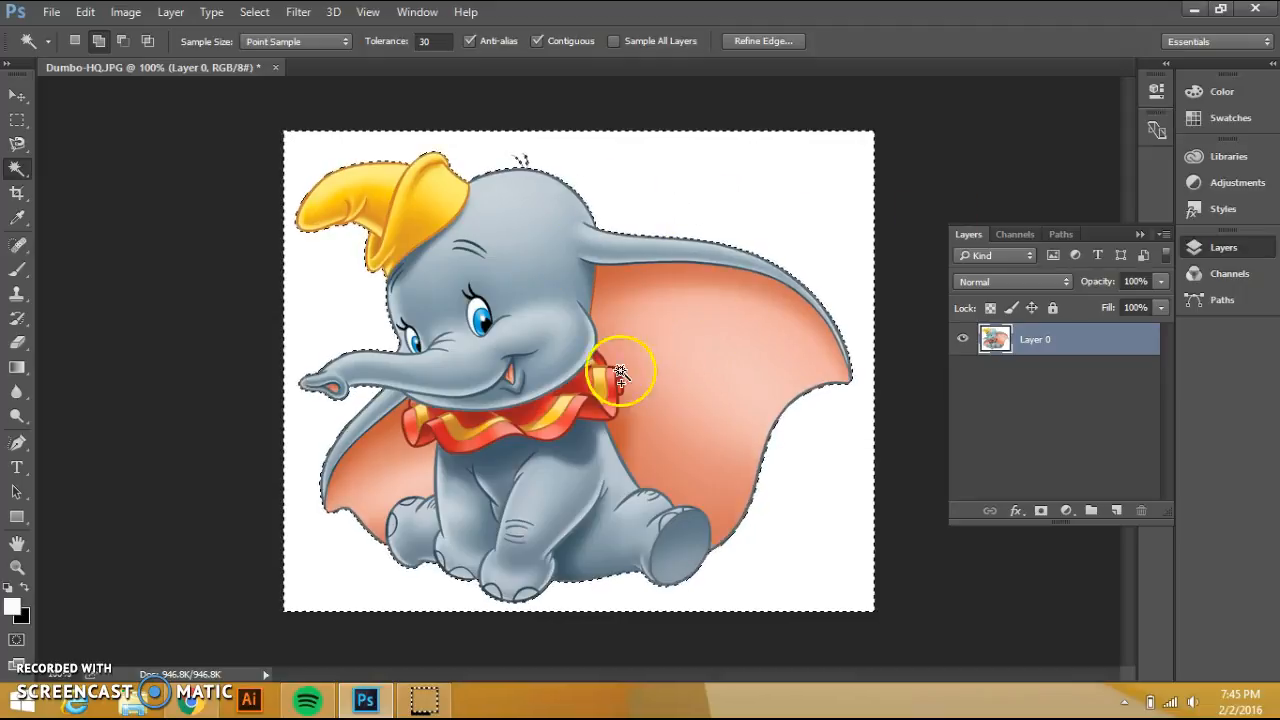
Step: Try a Magic Wand tolerance of 3 and set it back to 30
click(423, 41)
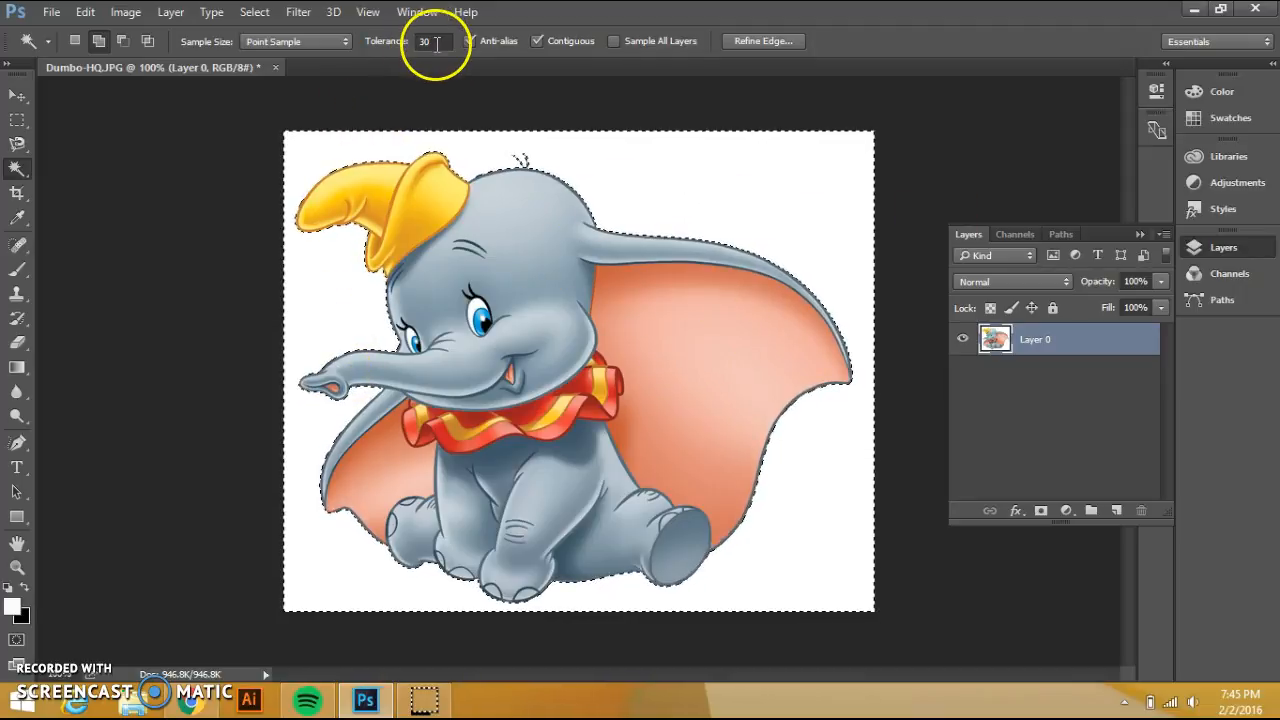
drag(423, 43, 402, 43)
click(436, 43)
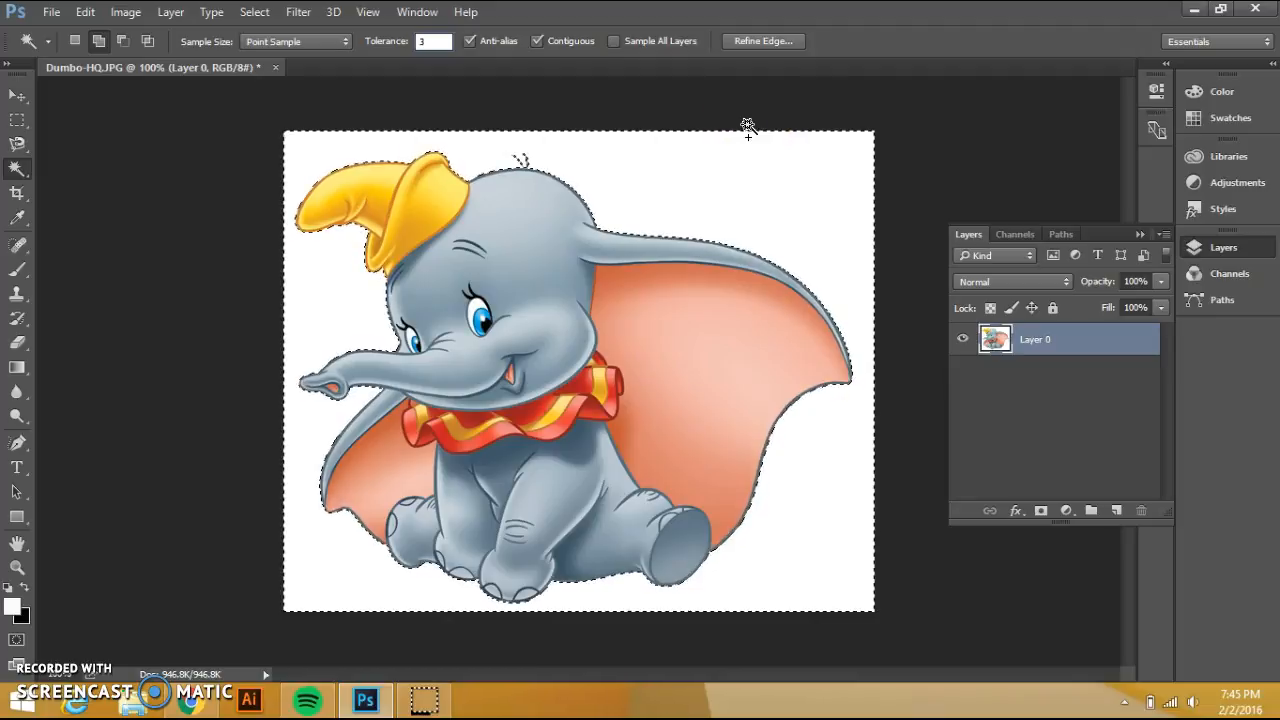
click(794, 217)
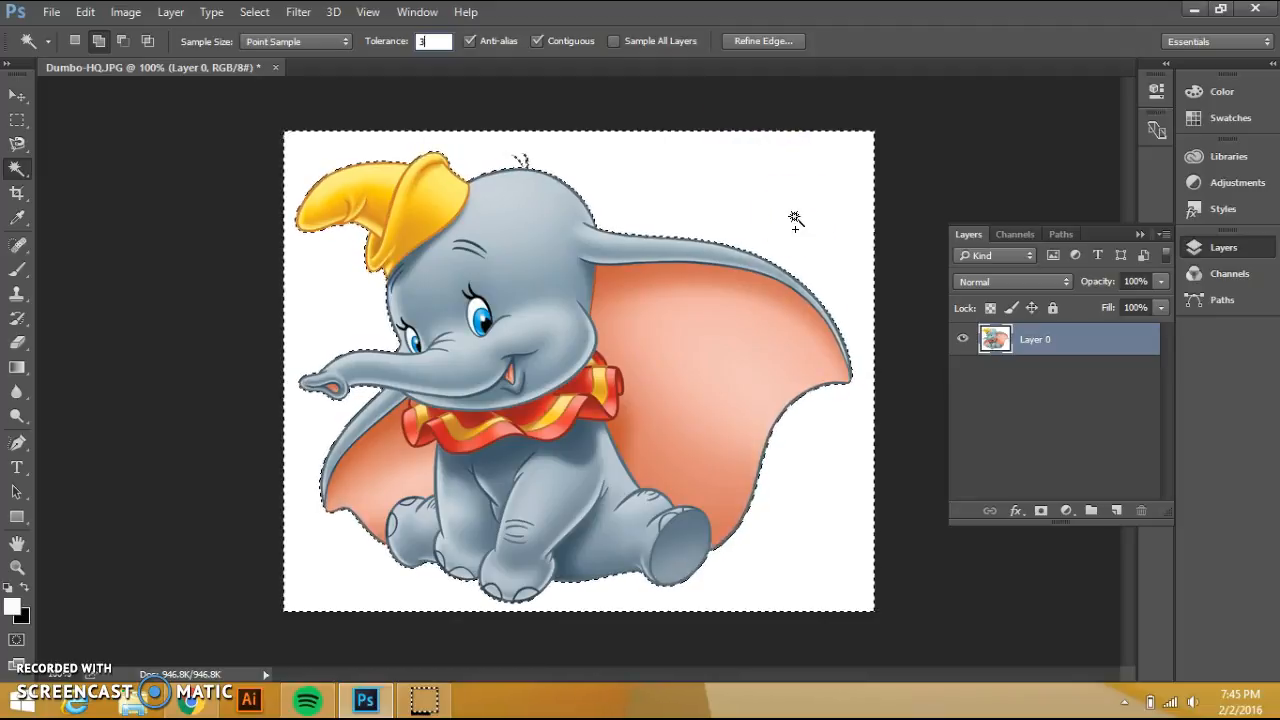
click(725, 182)
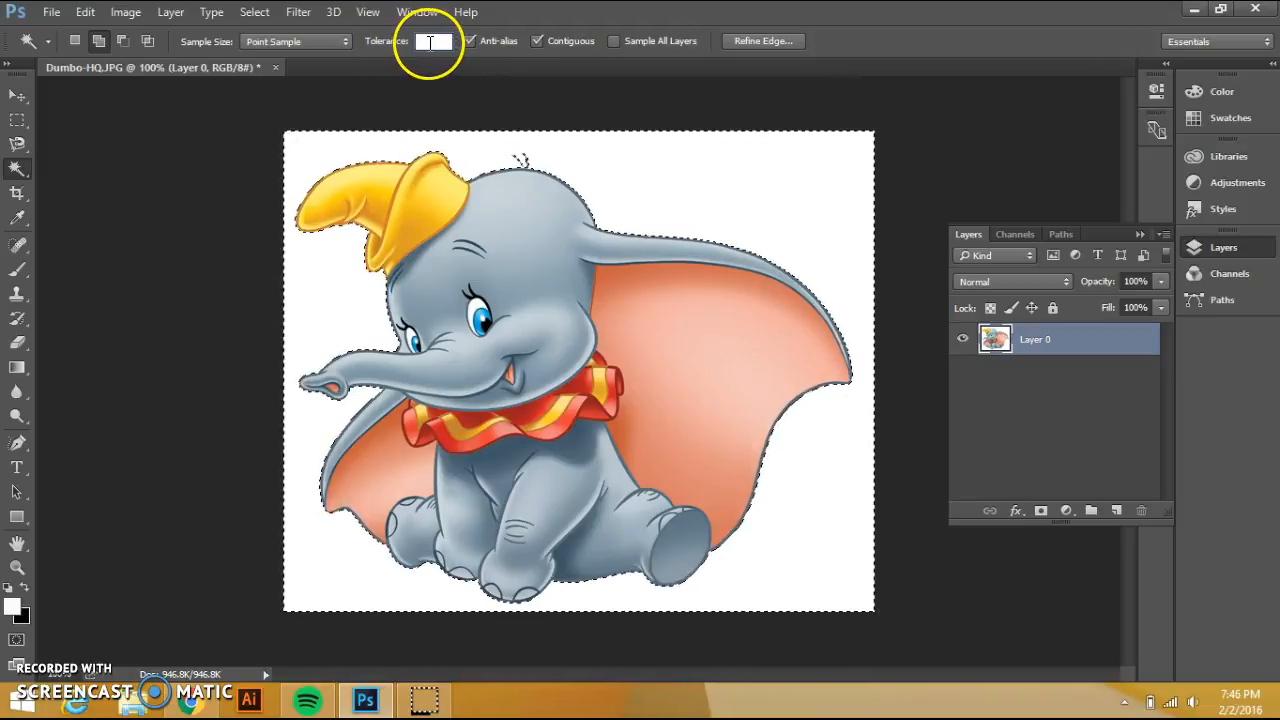
text(0)
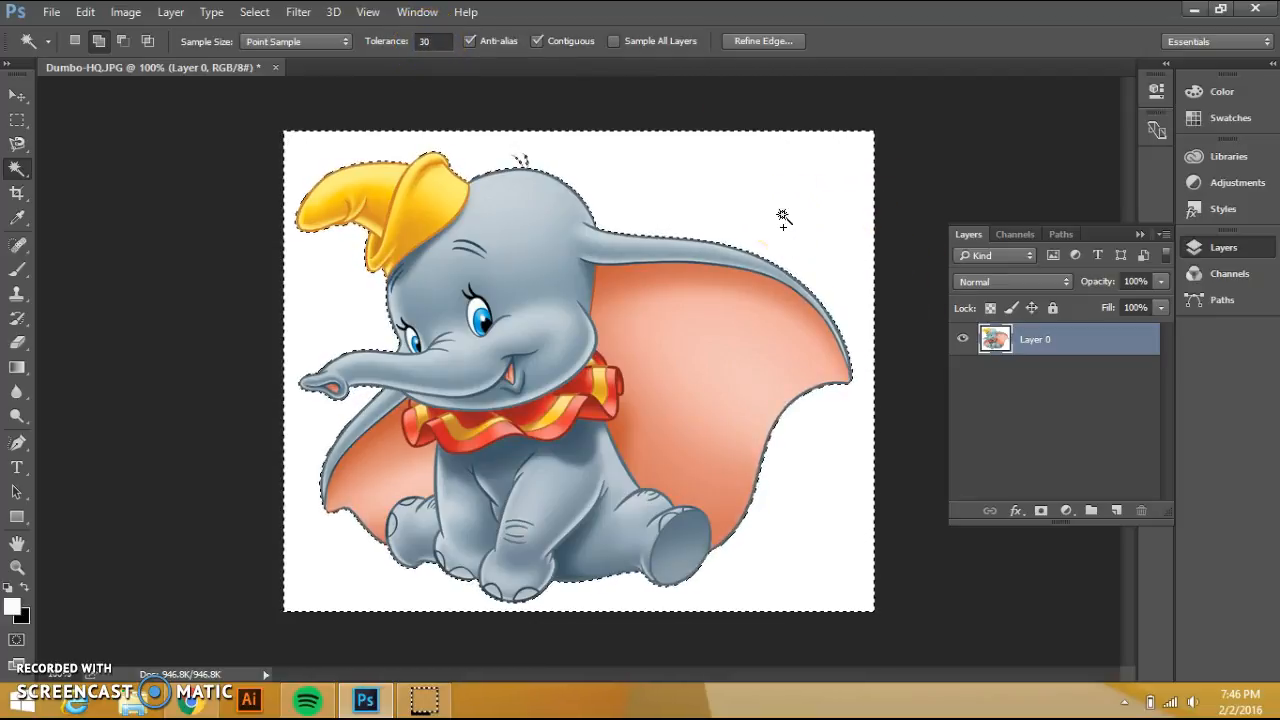
Step: Delete the selected white background around the elephant and clear the selection
key(Delete)
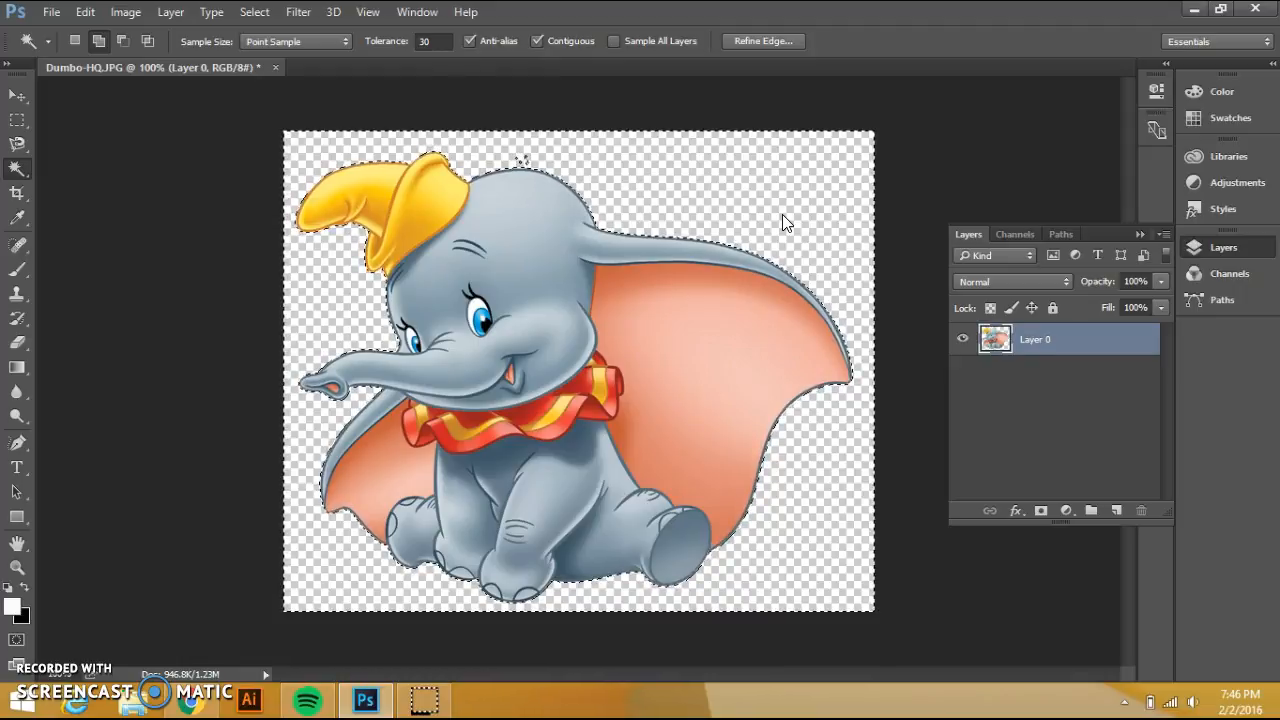
click(749, 177)
click(809, 229)
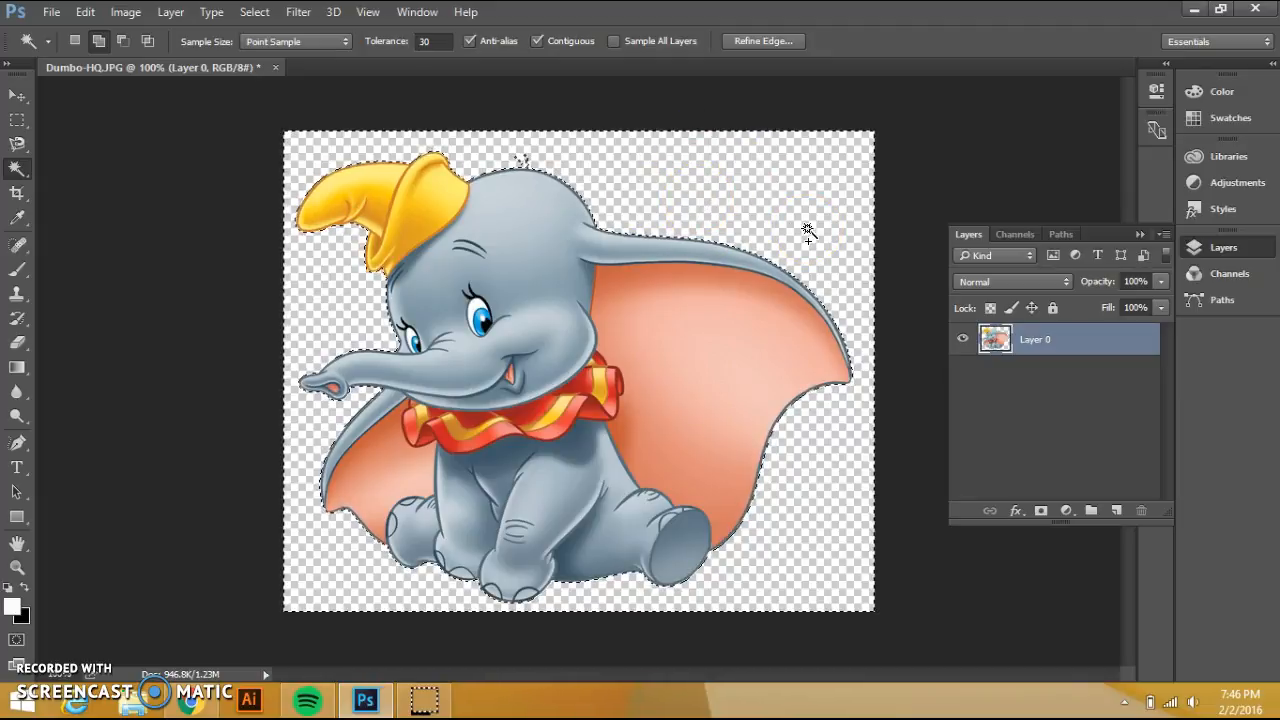
key(ctrl+d)
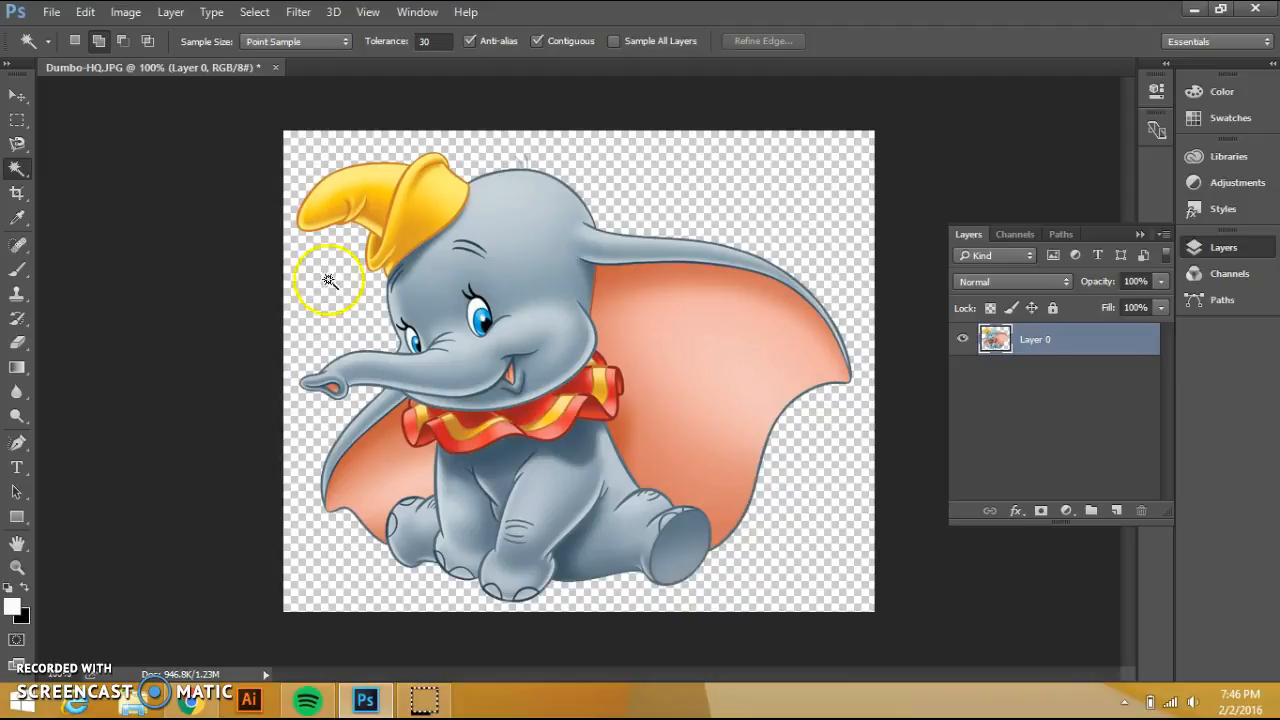
Step: Move the cut-out elephant slightly down and to the left within the canvas
click(15, 98)
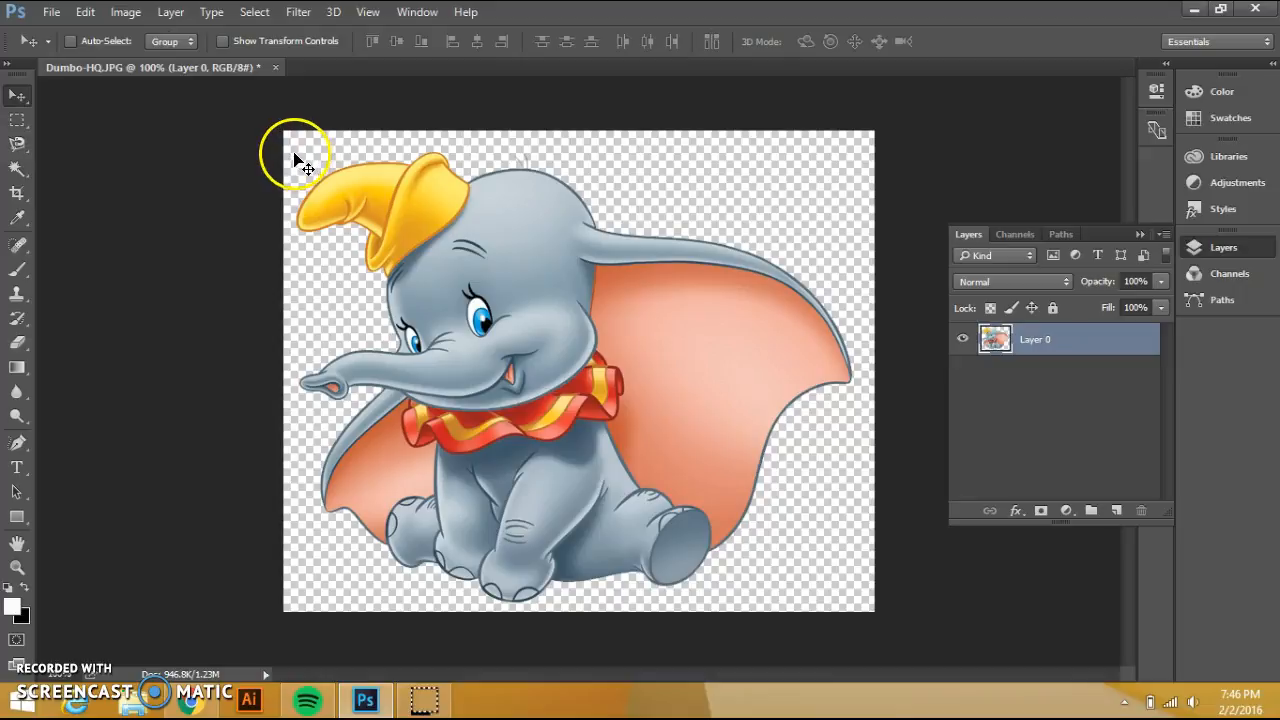
drag(330, 185, 286, 149)
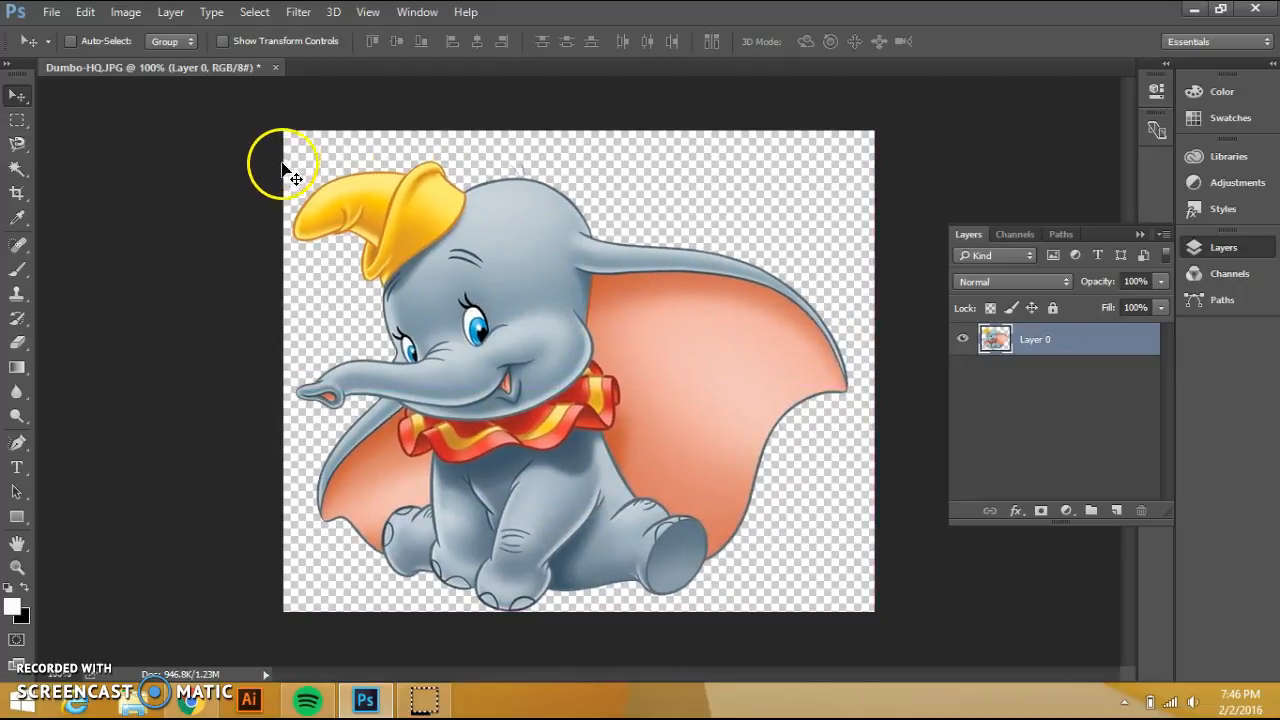
Step: Select the area around the whole elephant with a rectangular marquee
click(17, 121)
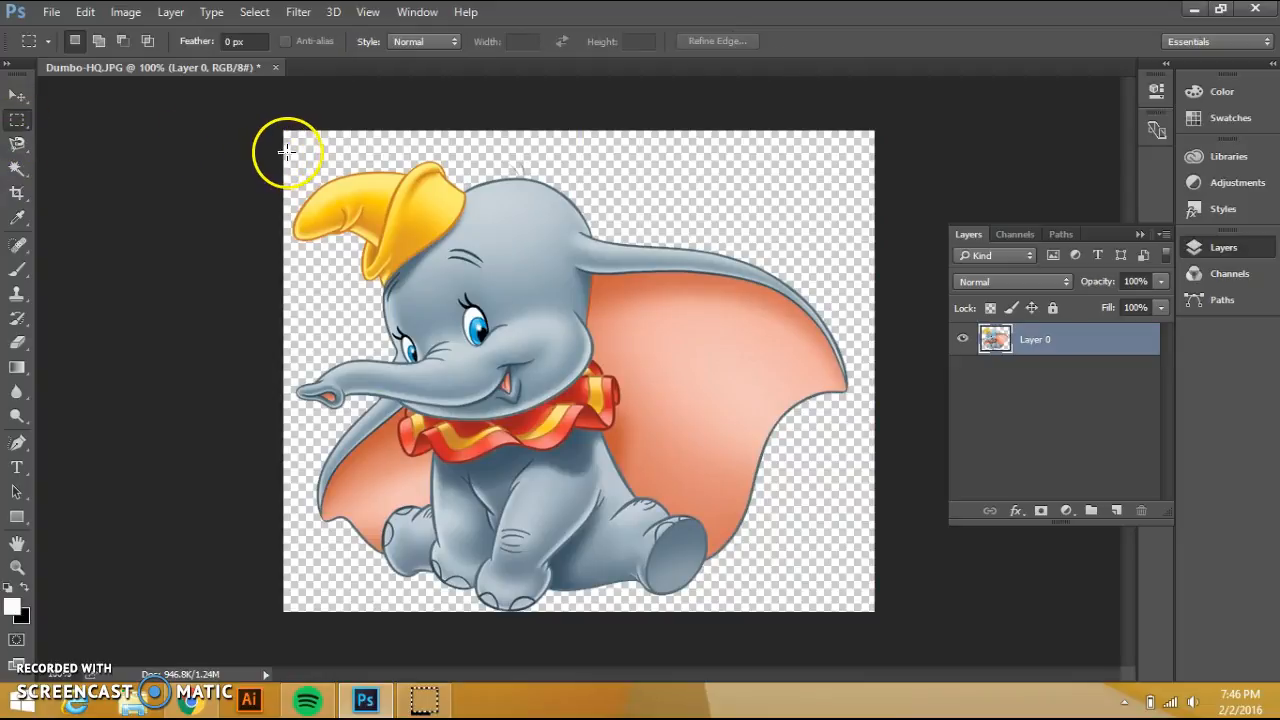
drag(286, 150, 859, 612)
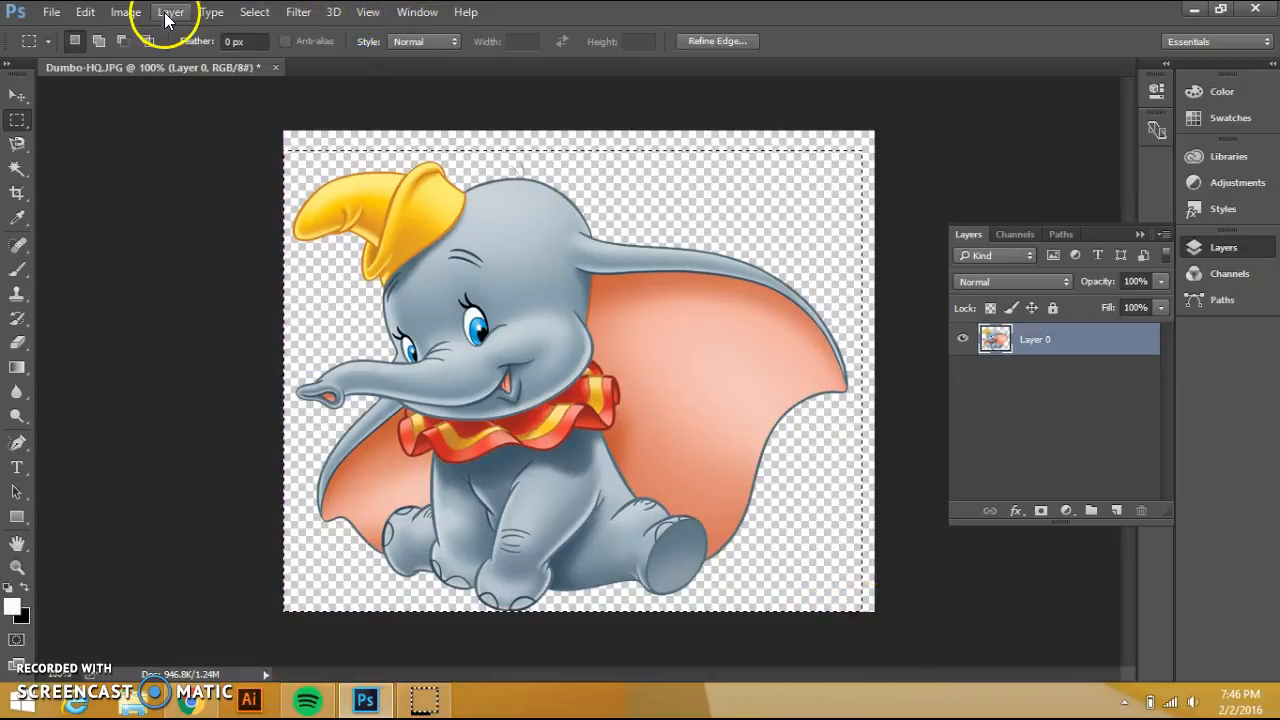
Step: Try desaturating the selected elephant to greyscale and undo the change
click(127, 13)
mouse_move(151, 62)
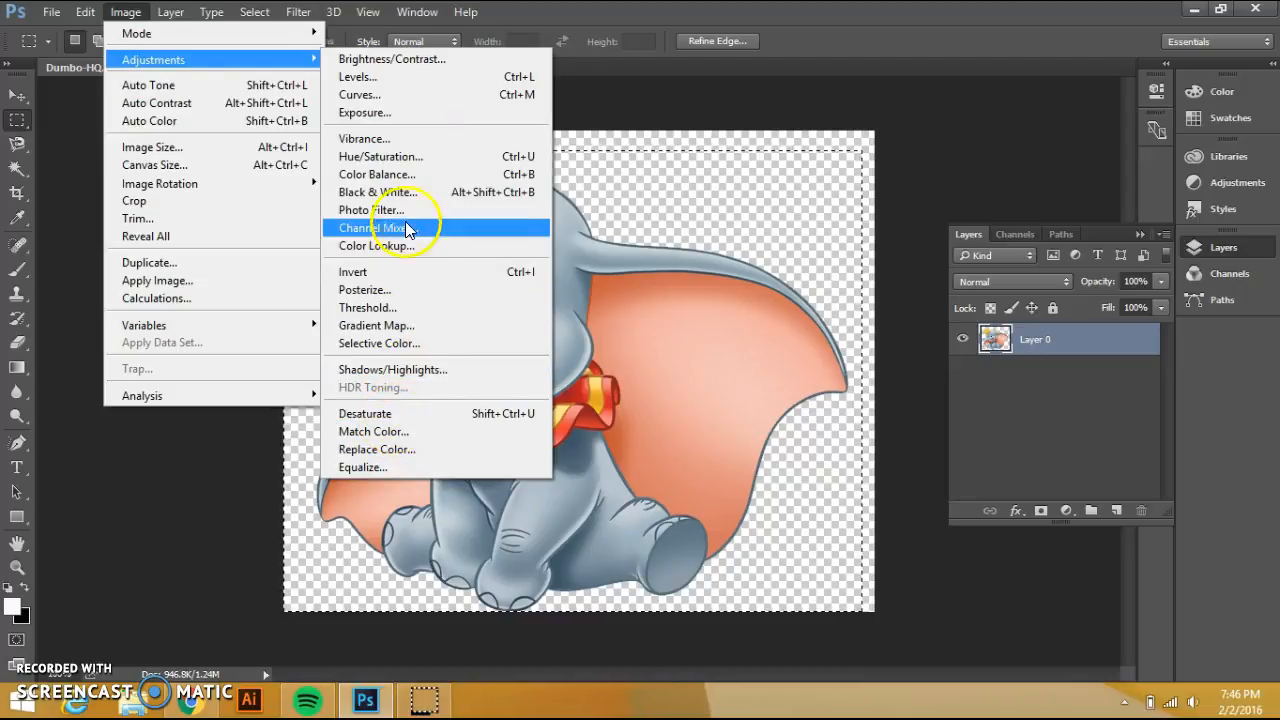
click(433, 158)
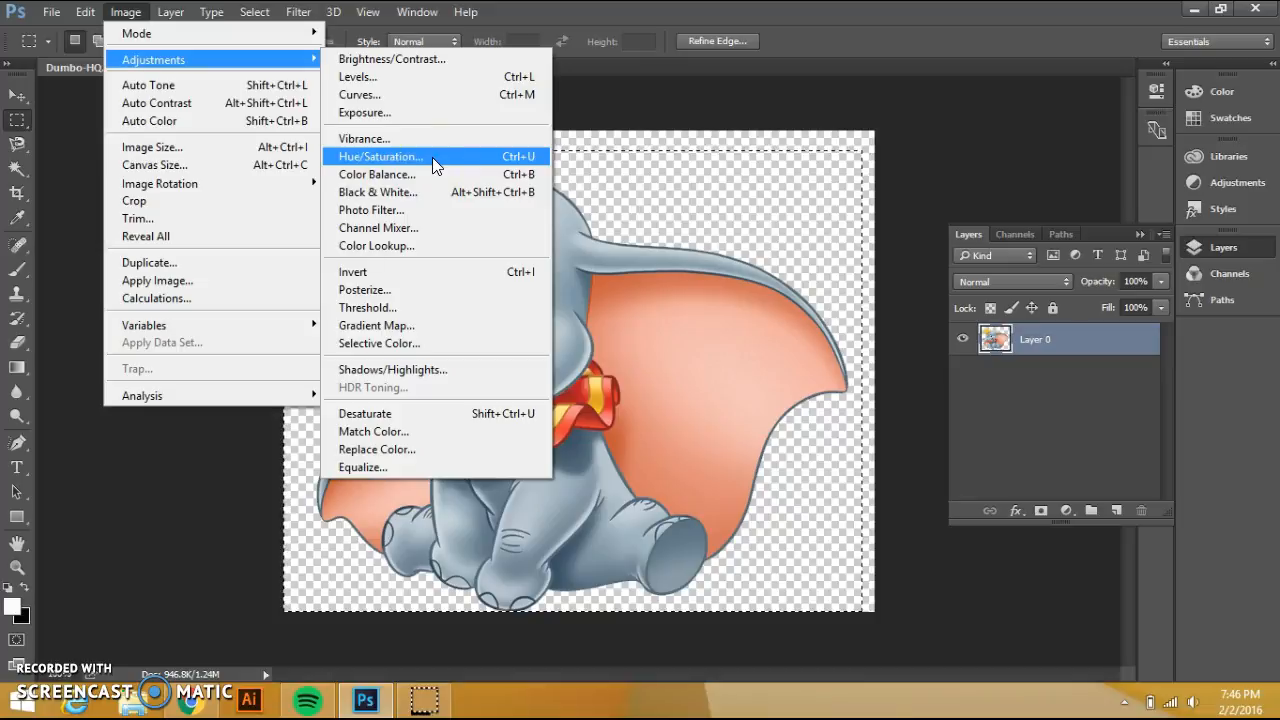
click(410, 414)
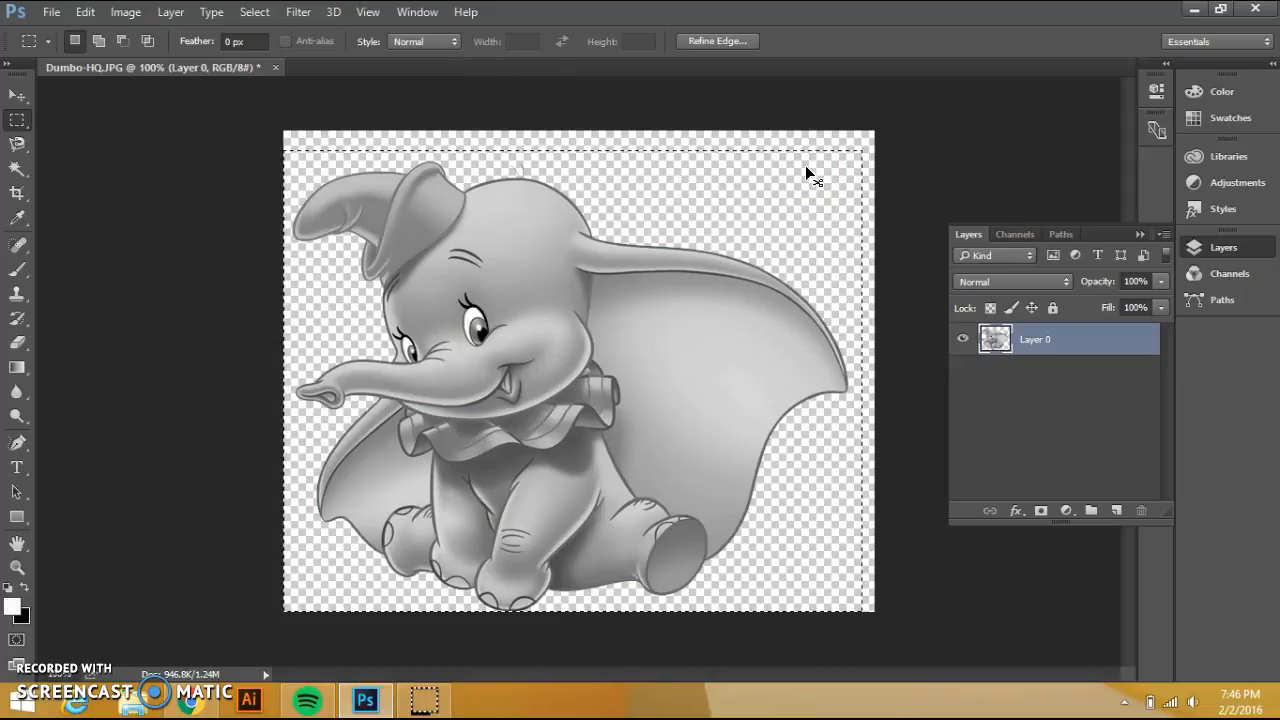
key(ctrl+z)
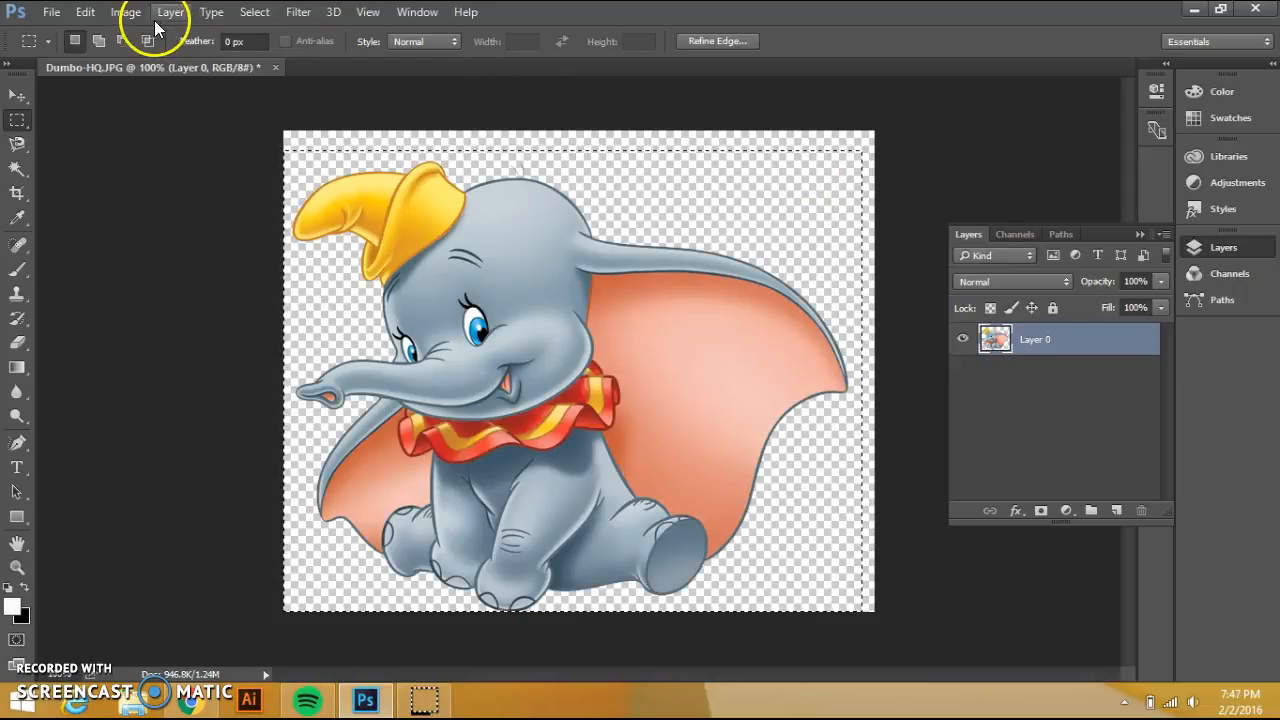
Step: Posterize the selected elephant with the Levels value slightly below 17, comparing with the preview off, and clear the selection
click(124, 20)
mouse_move(233, 63)
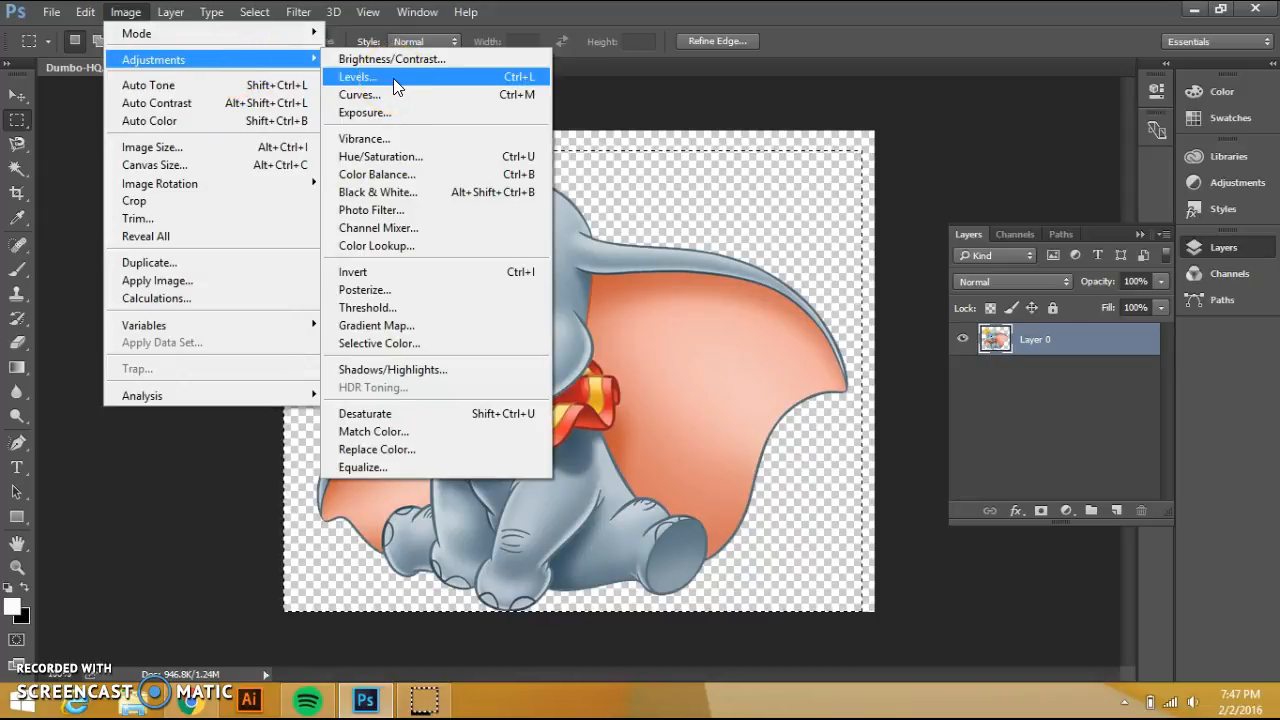
click(389, 291)
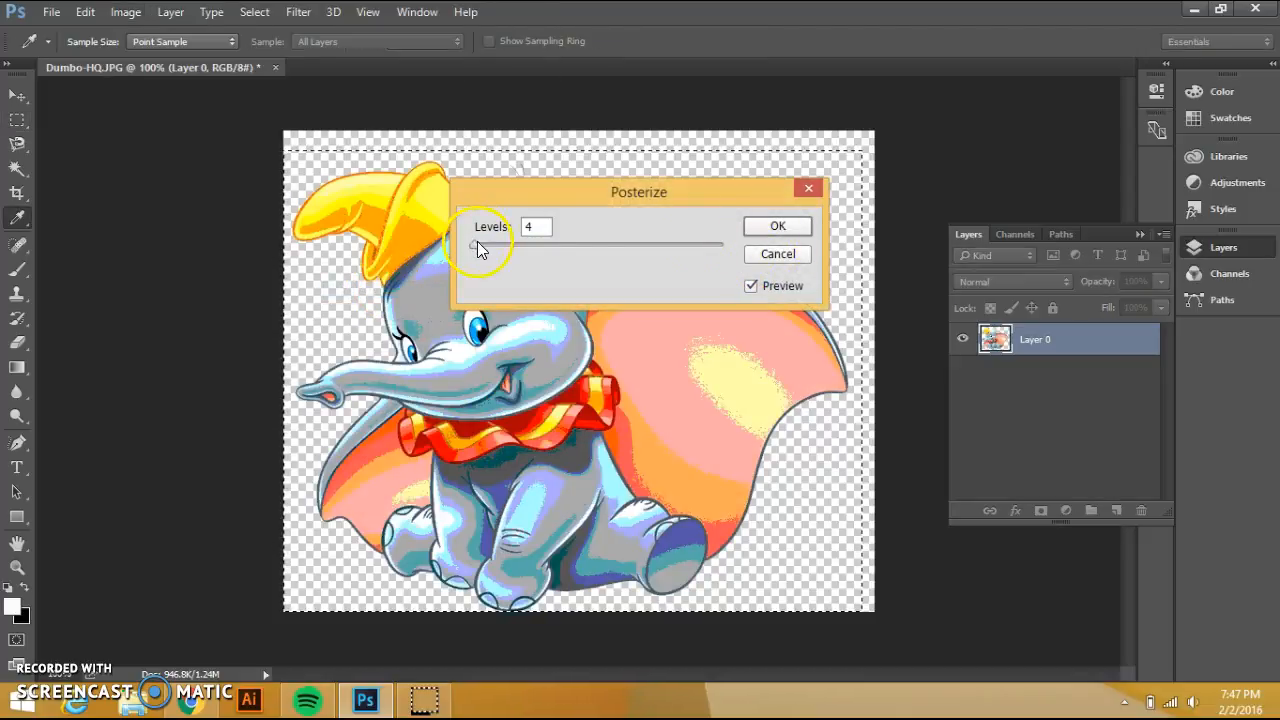
drag(605, 192, 699, 134)
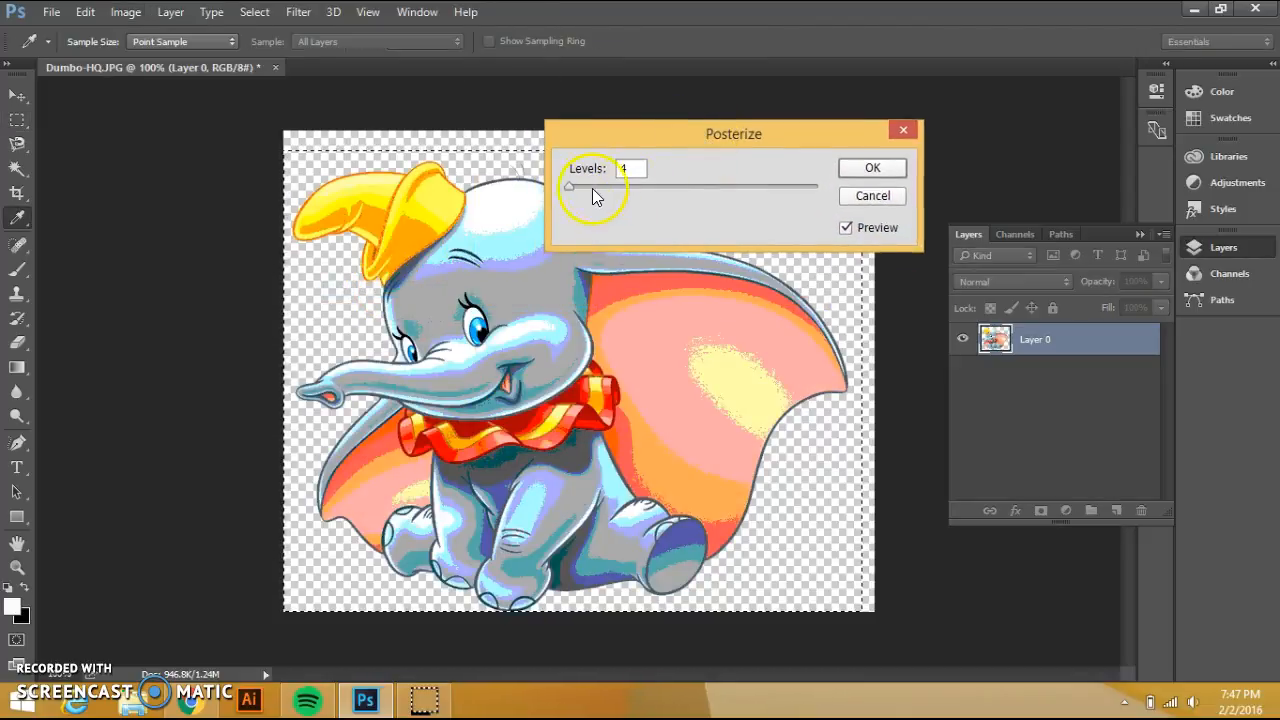
click(845, 230)
click(845, 230)
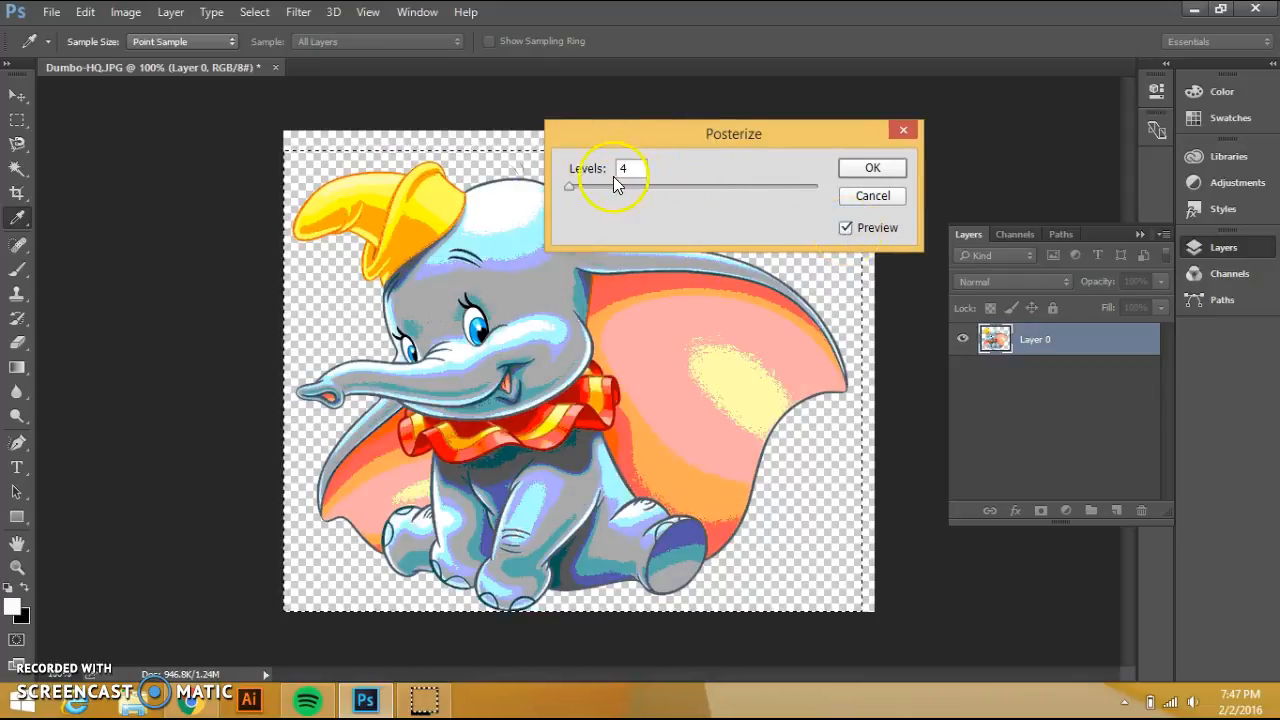
drag(570, 188, 779, 190)
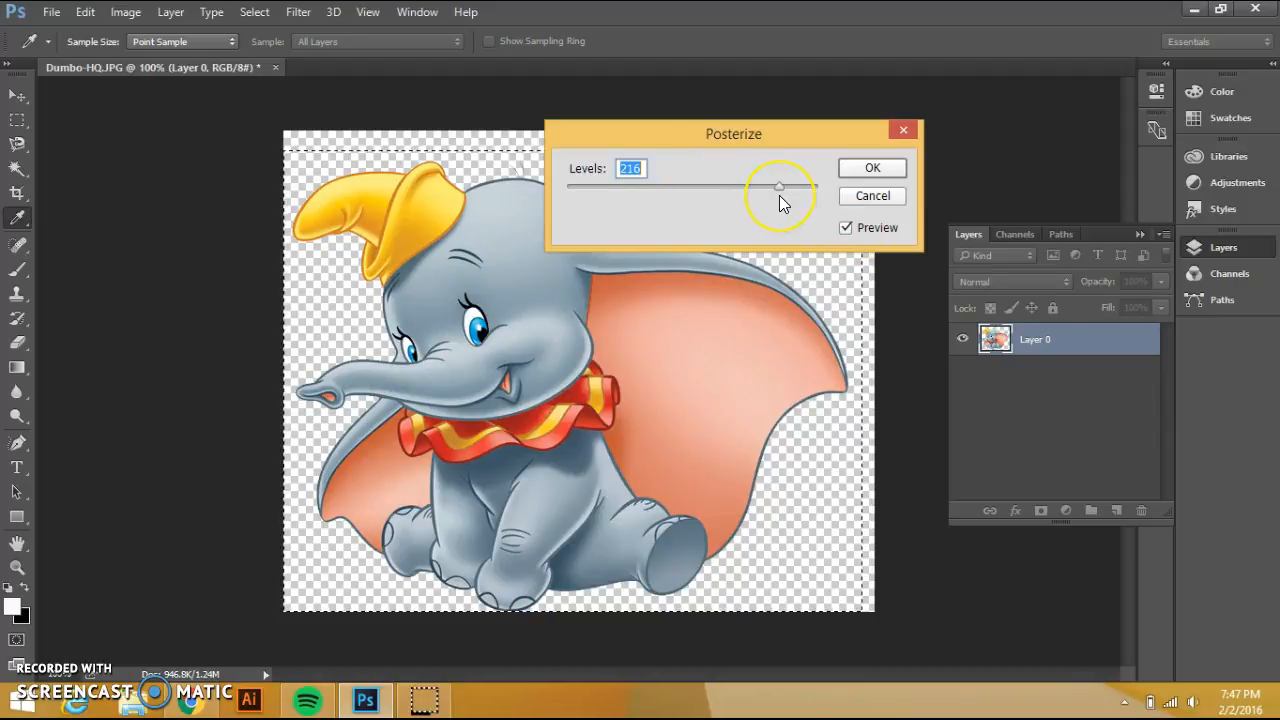
click(582, 187)
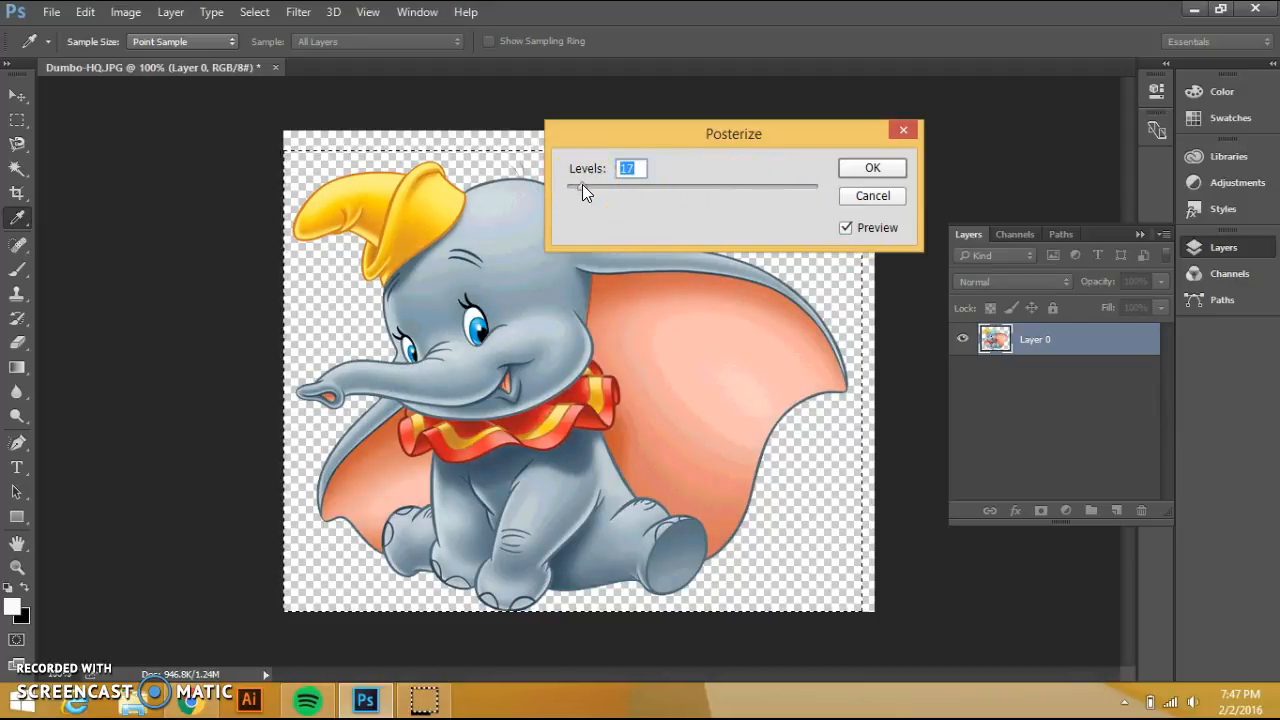
mouse_move(582, 189)
mouse_down()
mouse_move(567, 191)
mouse_move(604, 190)
mouse_move(578, 184)
mouse_up()
click(889, 171)
key(m)
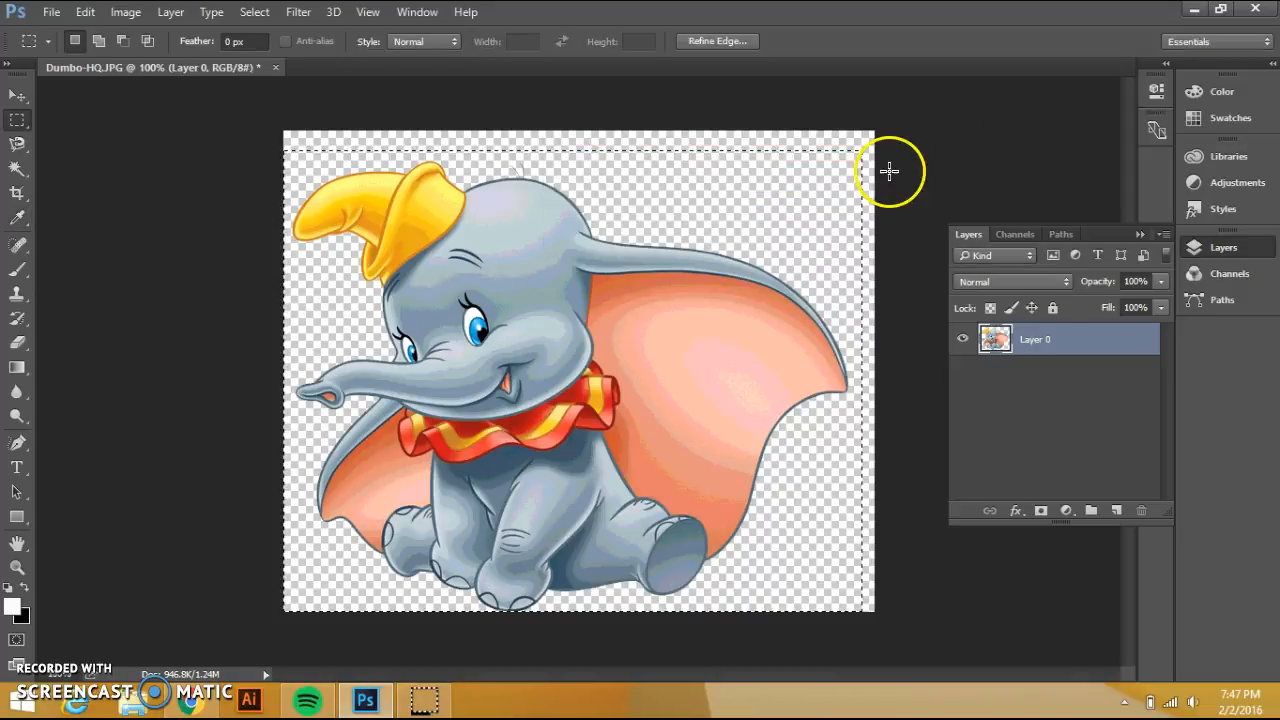
click(489, 298)
Step: Save the edited picture to the Desktop as a Photoshop file named Dumbo-HQ
click(51, 12)
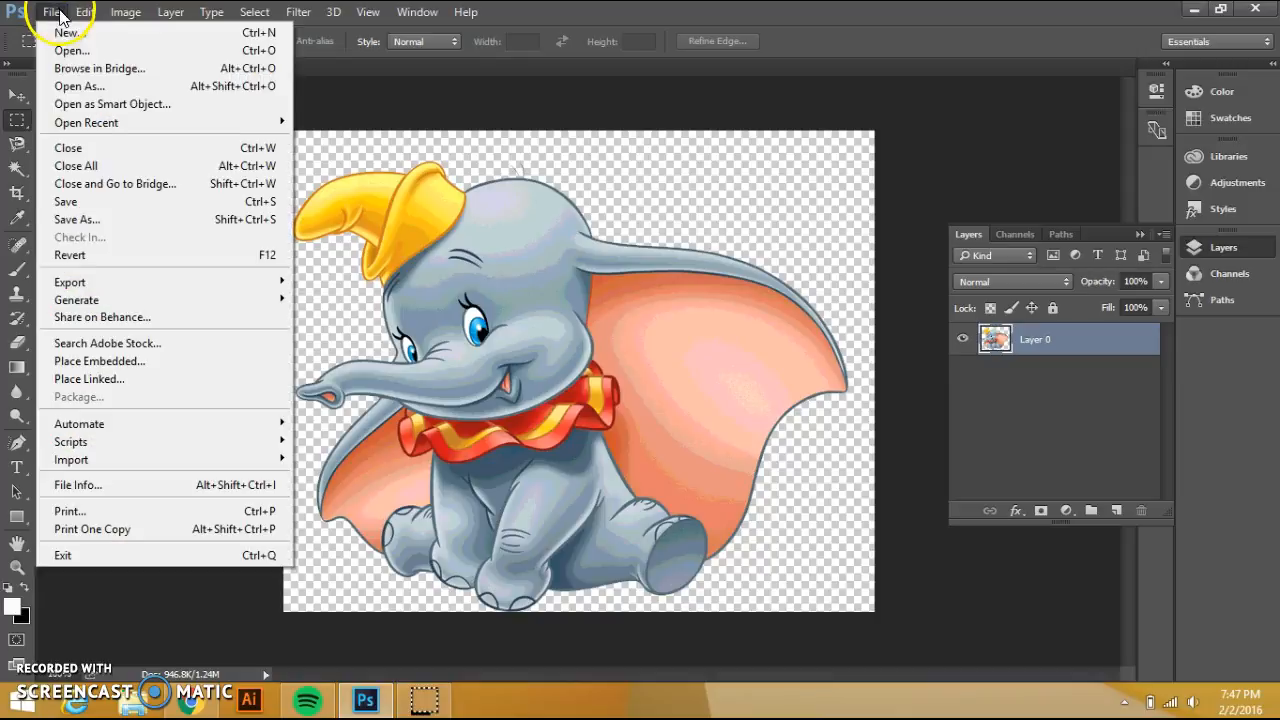
click(84, 222)
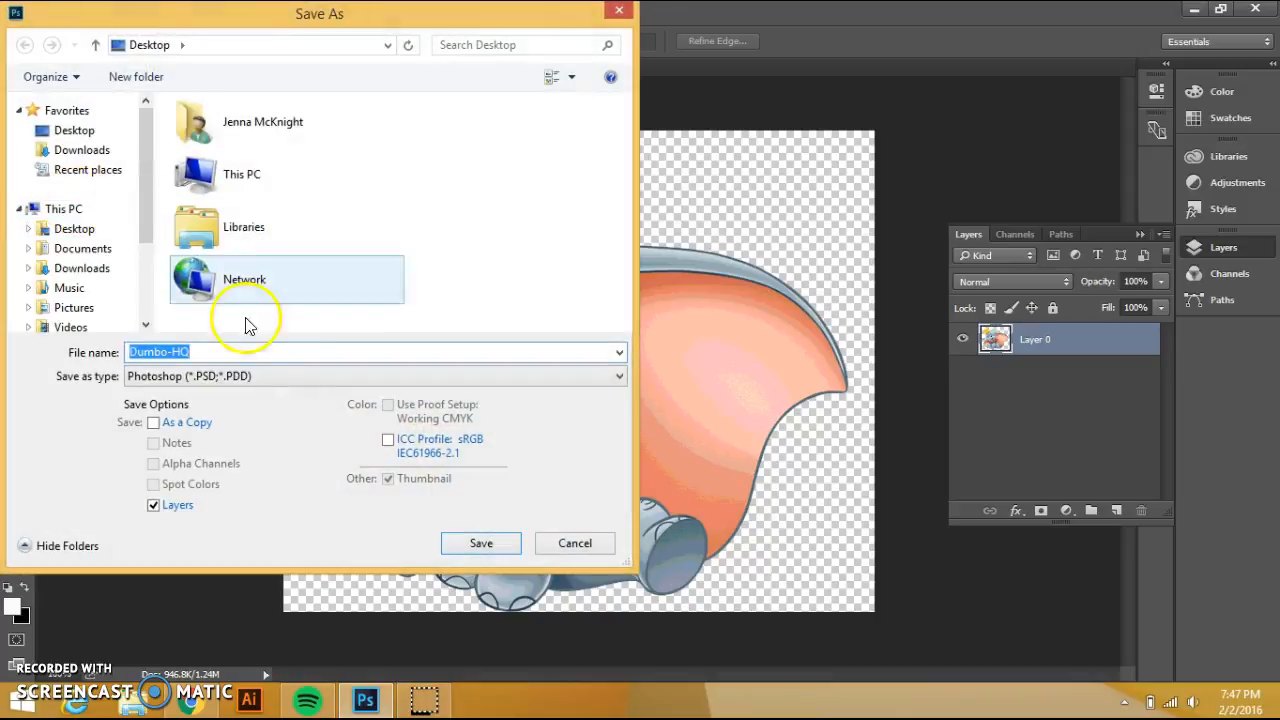
click(463, 545)
click(850, 208)
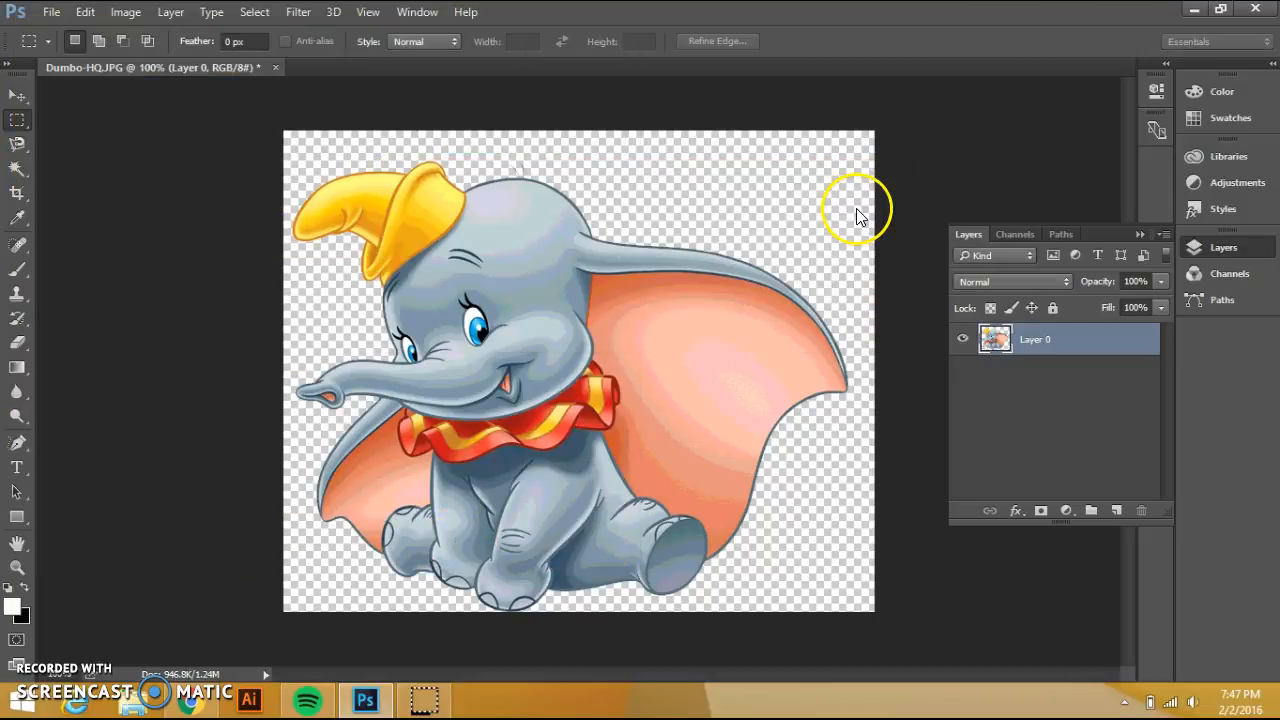
Step: Switch to Illustrator and create a new portrait document at Legal size, with the application window maximised
click(249, 699)
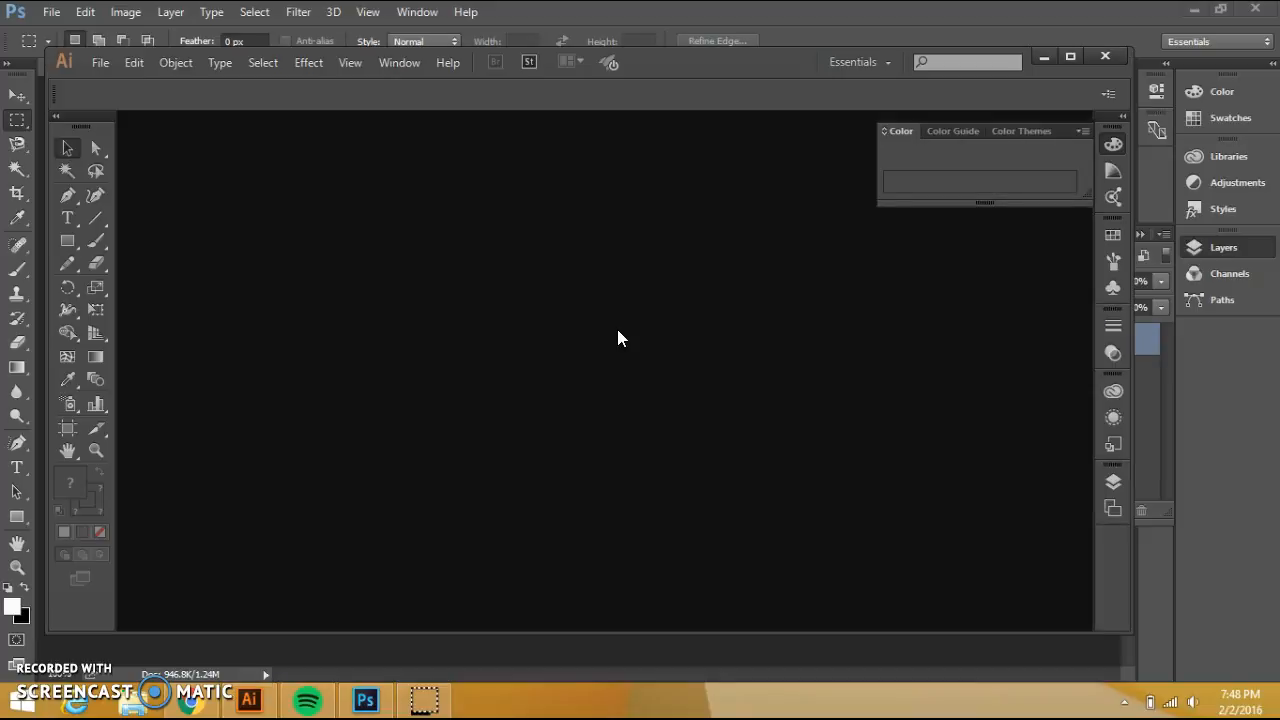
click(99, 62)
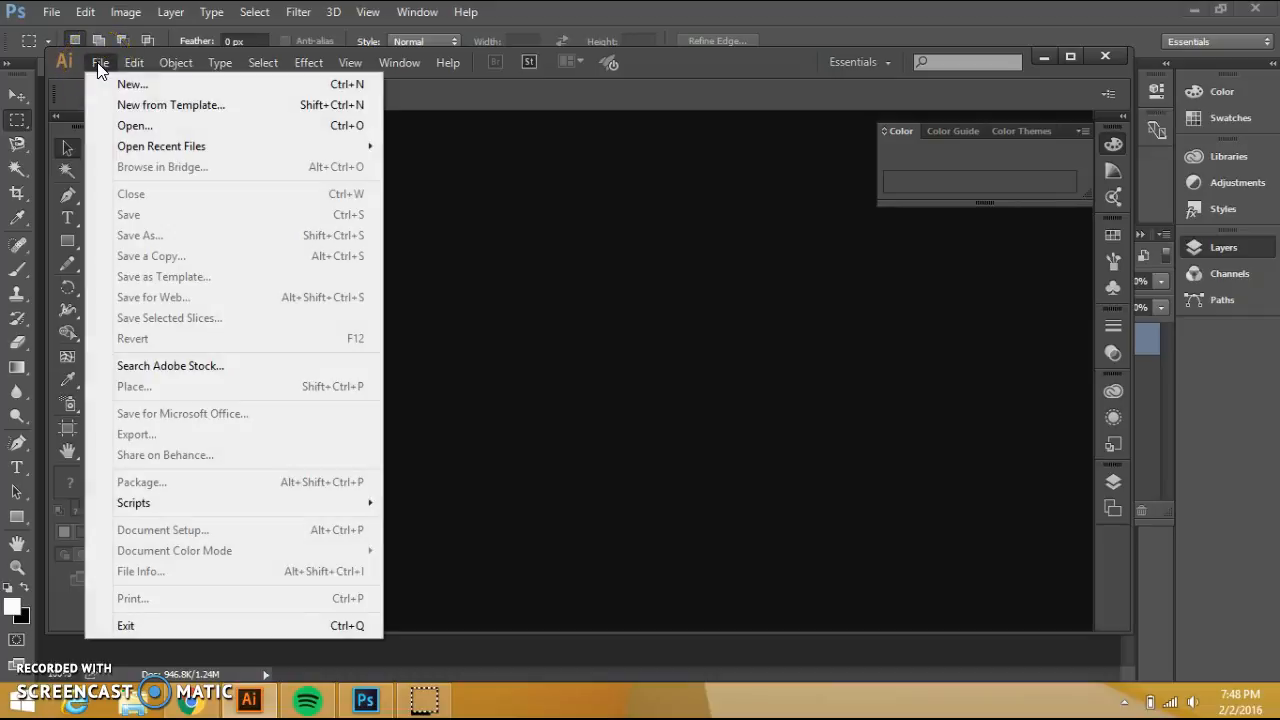
click(112, 86)
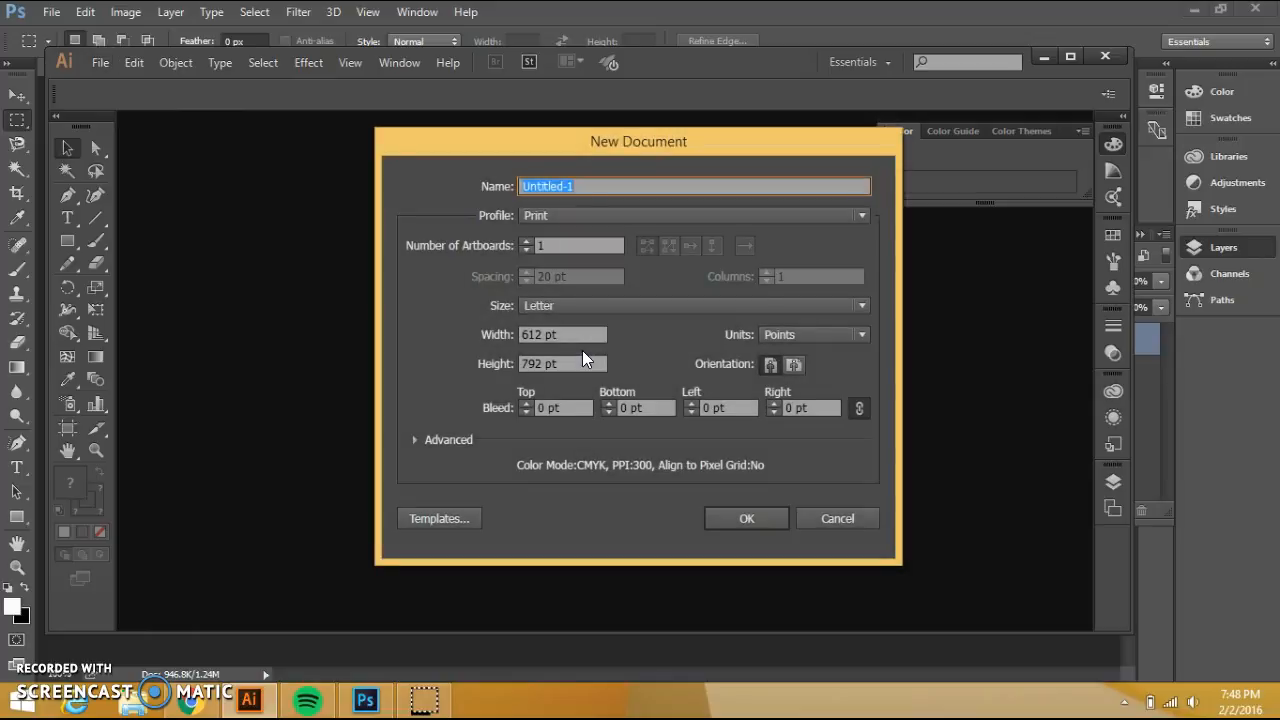
click(541, 305)
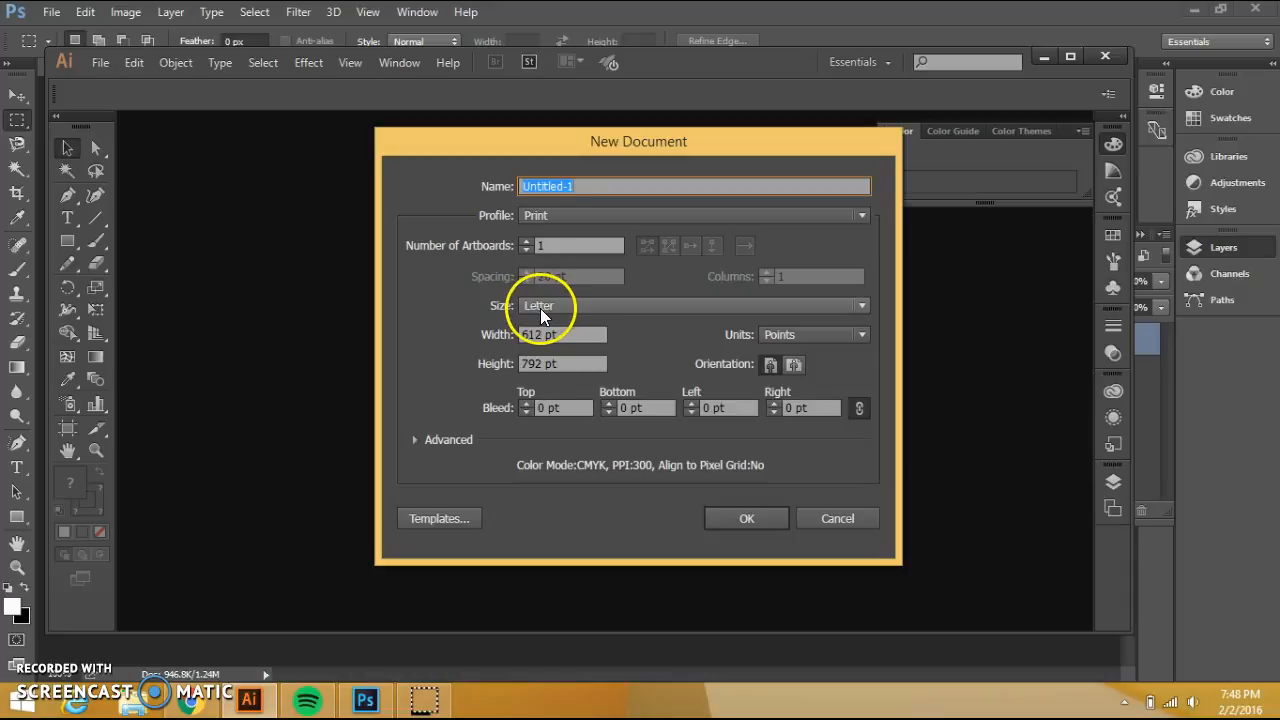
click(865, 306)
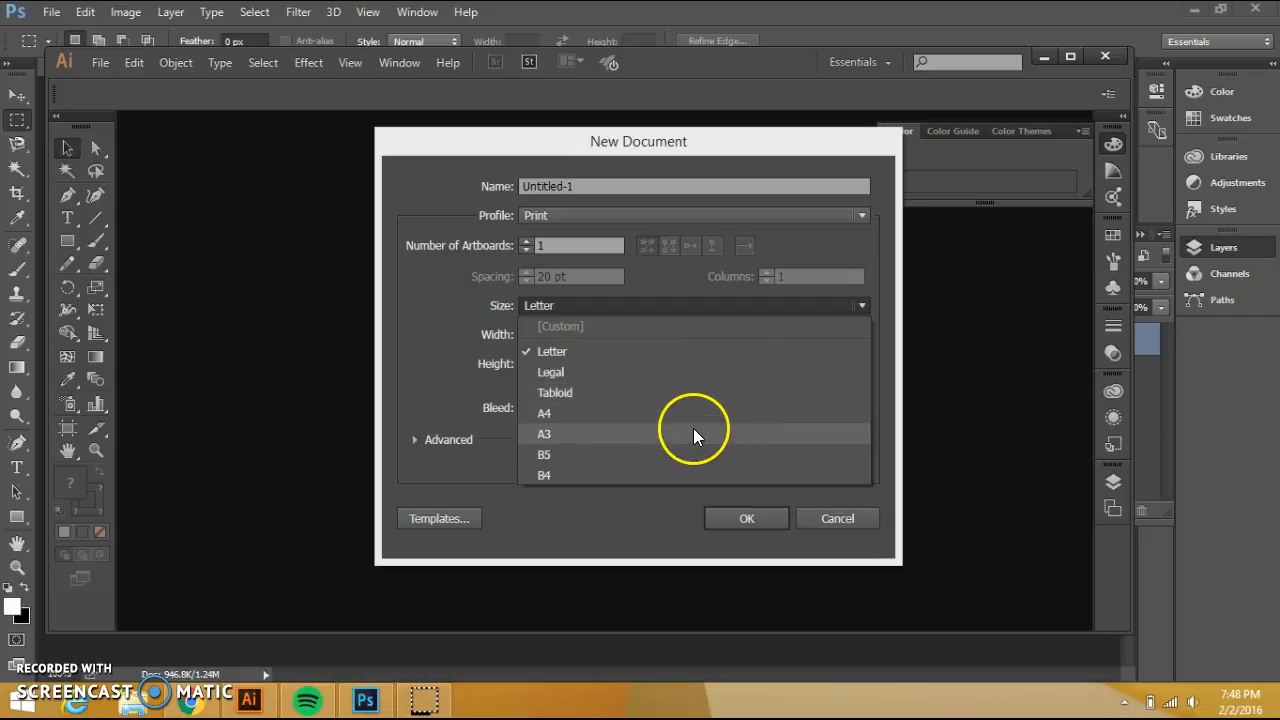
click(689, 369)
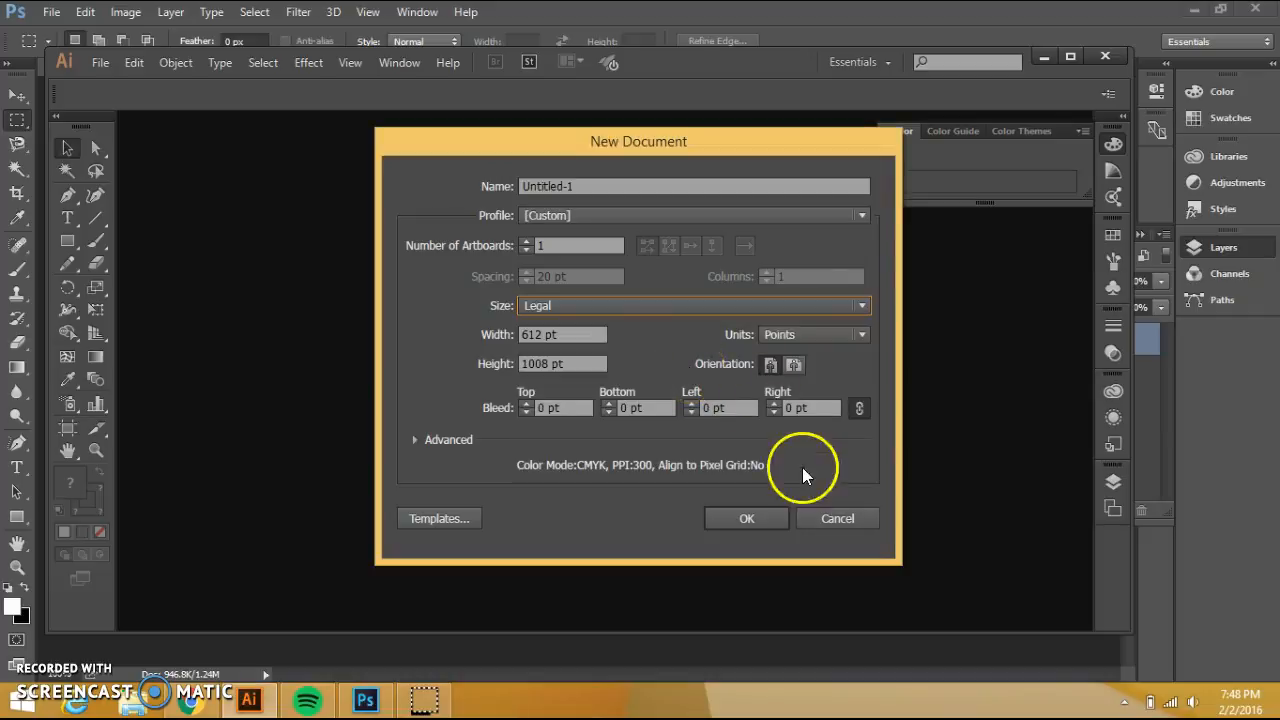
click(758, 516)
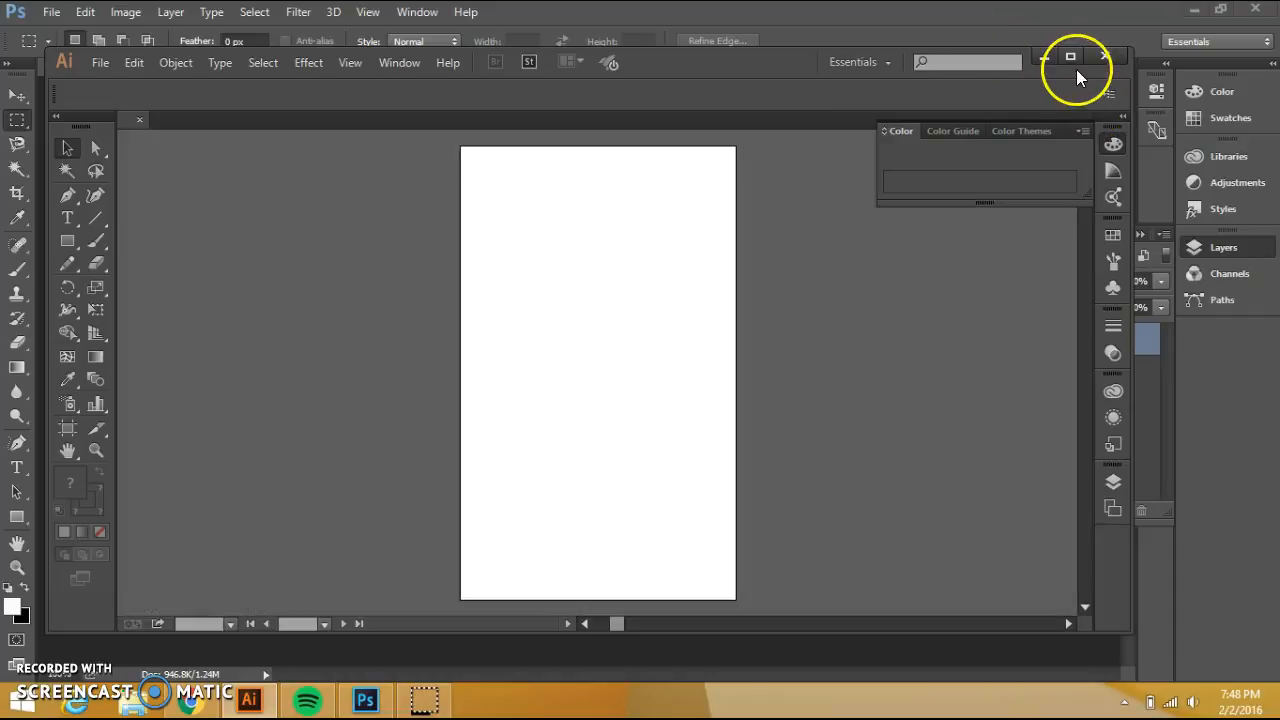
click(1071, 57)
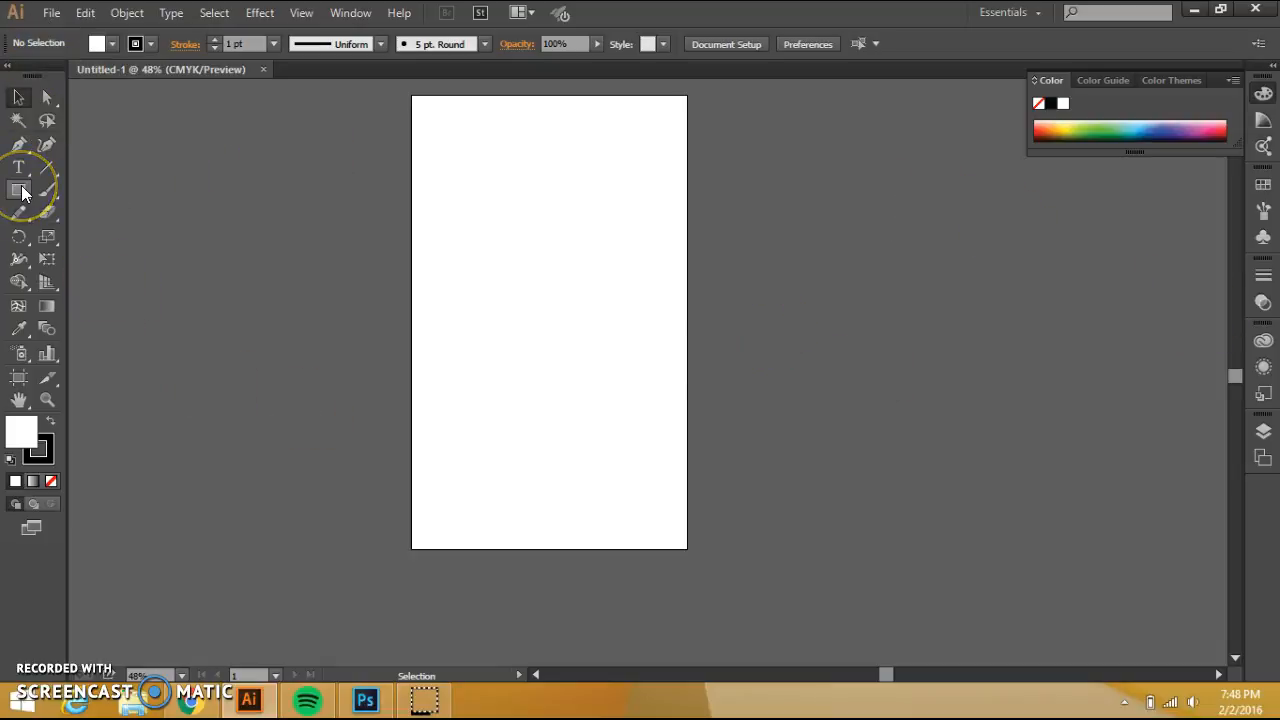
Step: Draw a rectangle with the light blue fill 97C4F2 that covers the whole artboard and slightly overlaps its edges
double_click(22, 430)
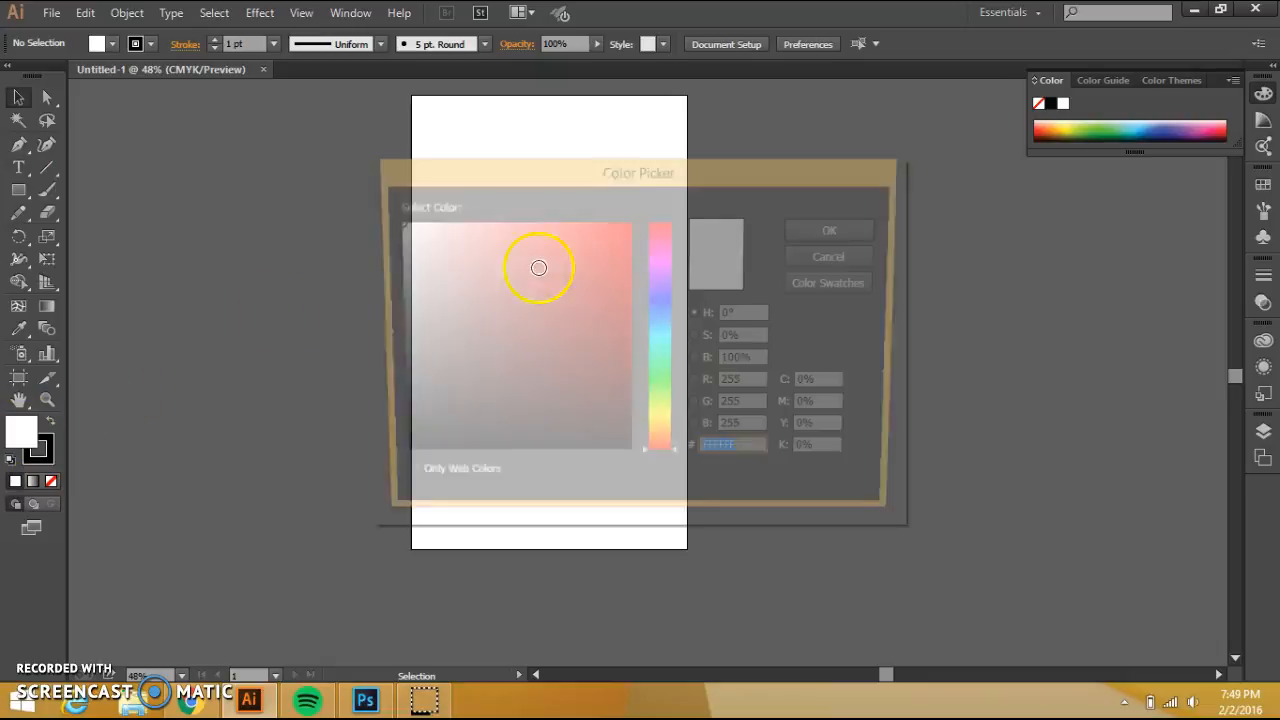
click(663, 338)
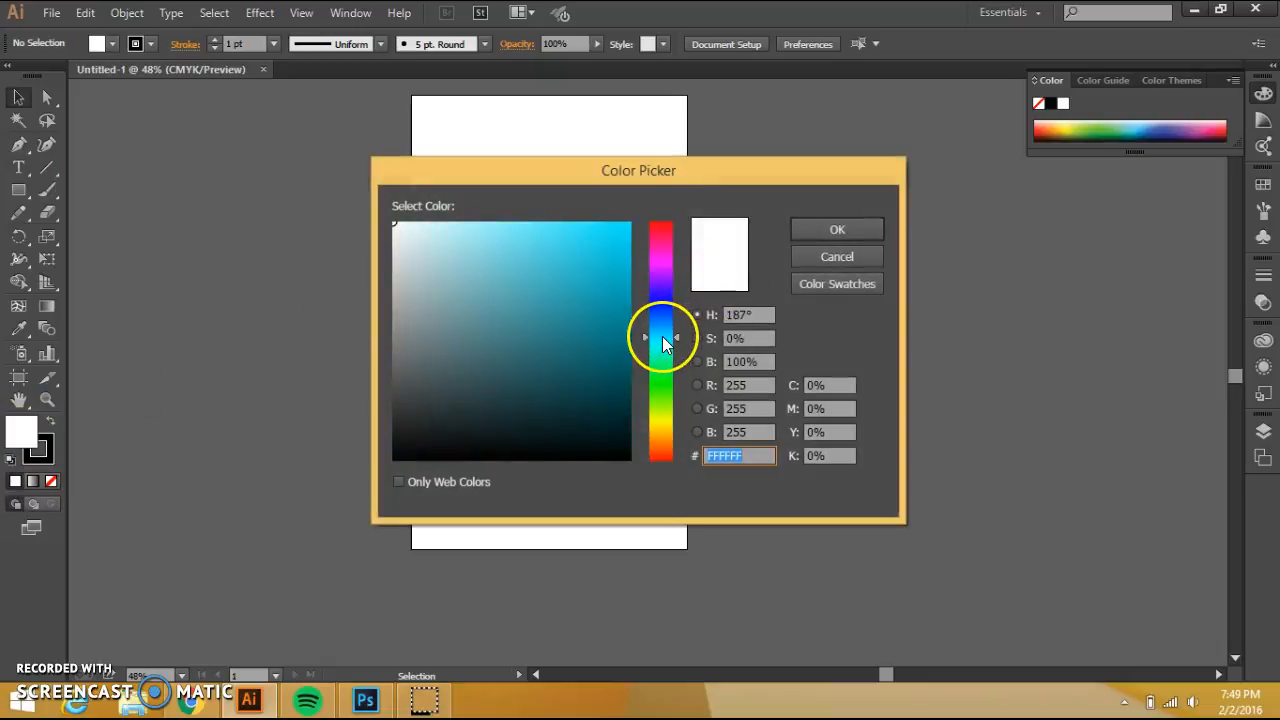
click(471, 240)
click(449, 268)
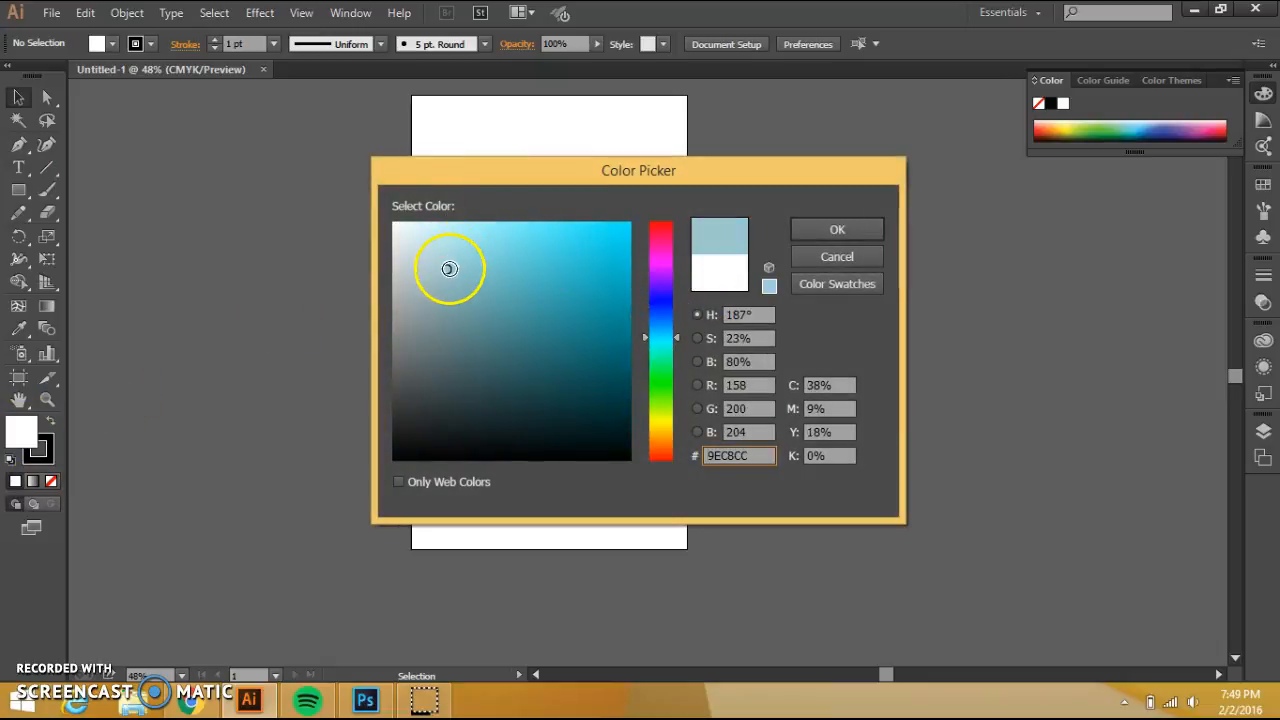
click(502, 275)
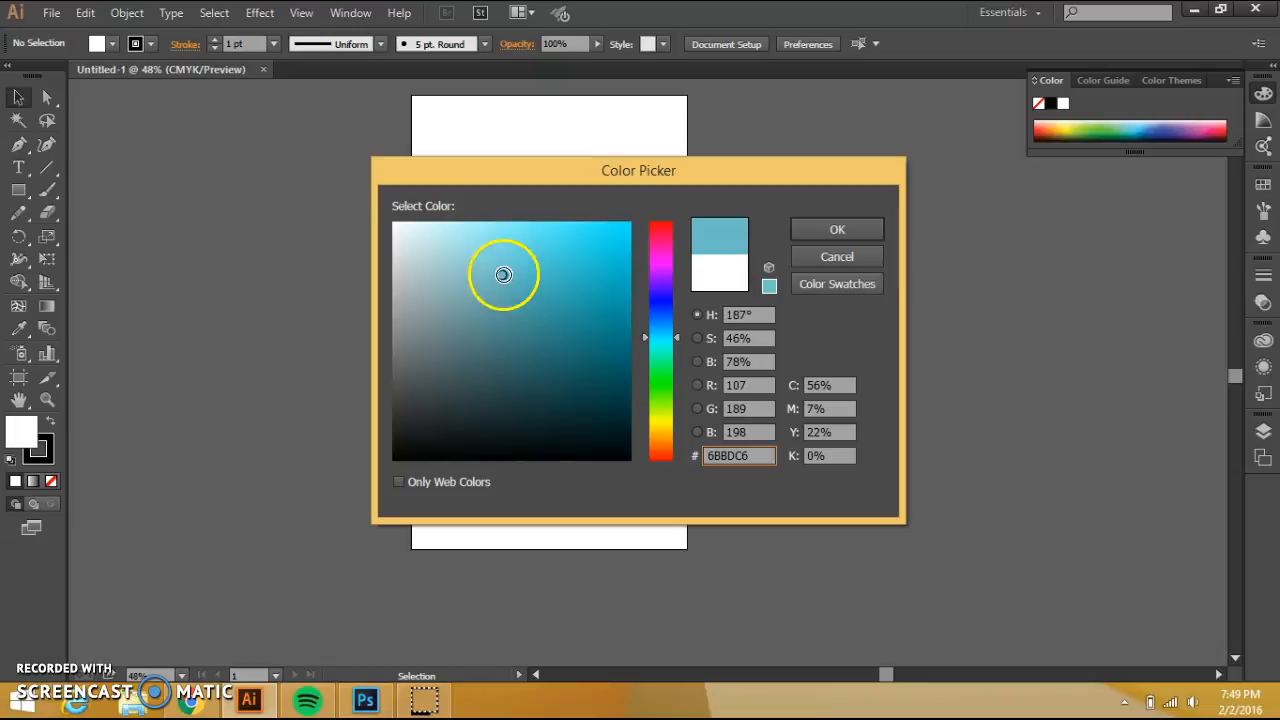
click(661, 323)
click(485, 233)
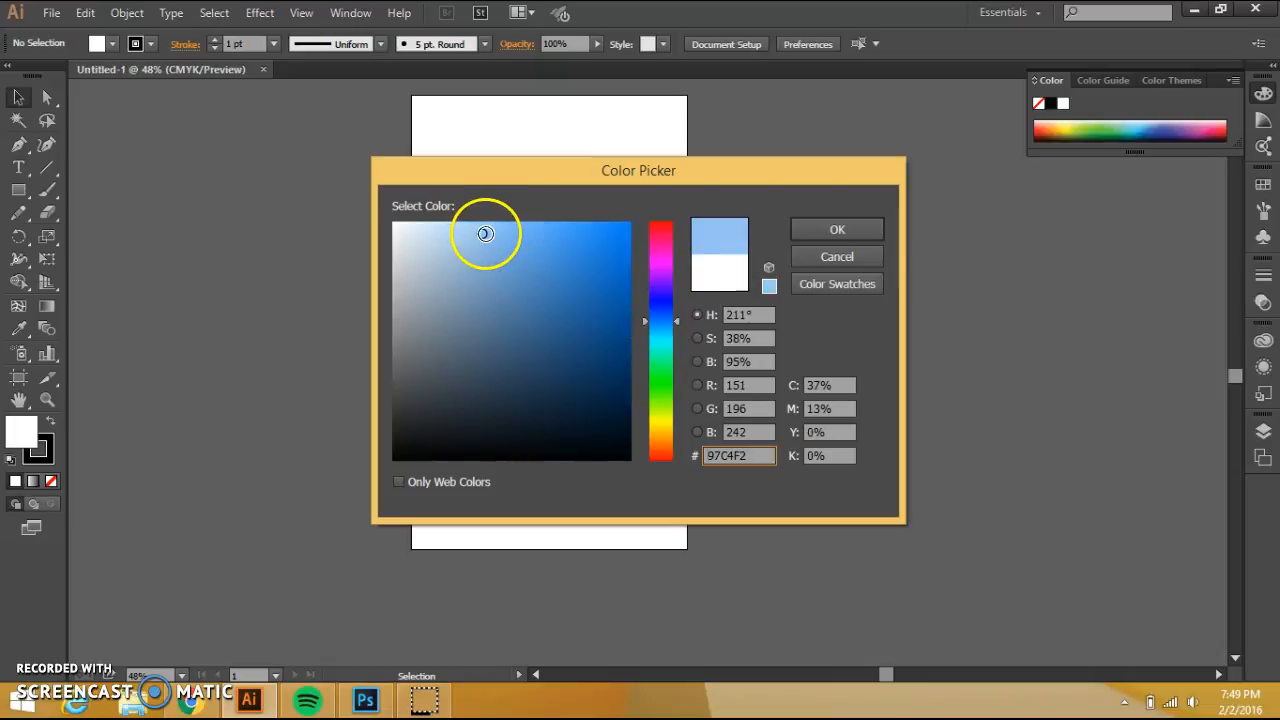
click(843, 233)
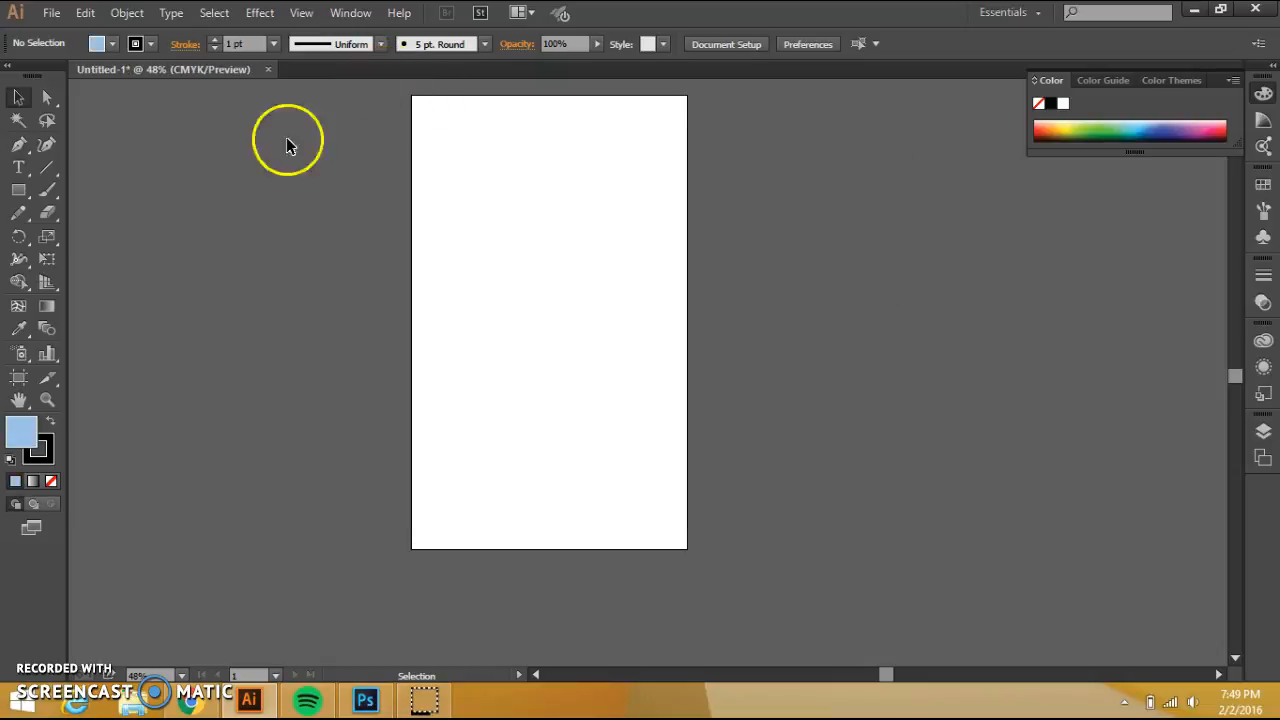
click(18, 198)
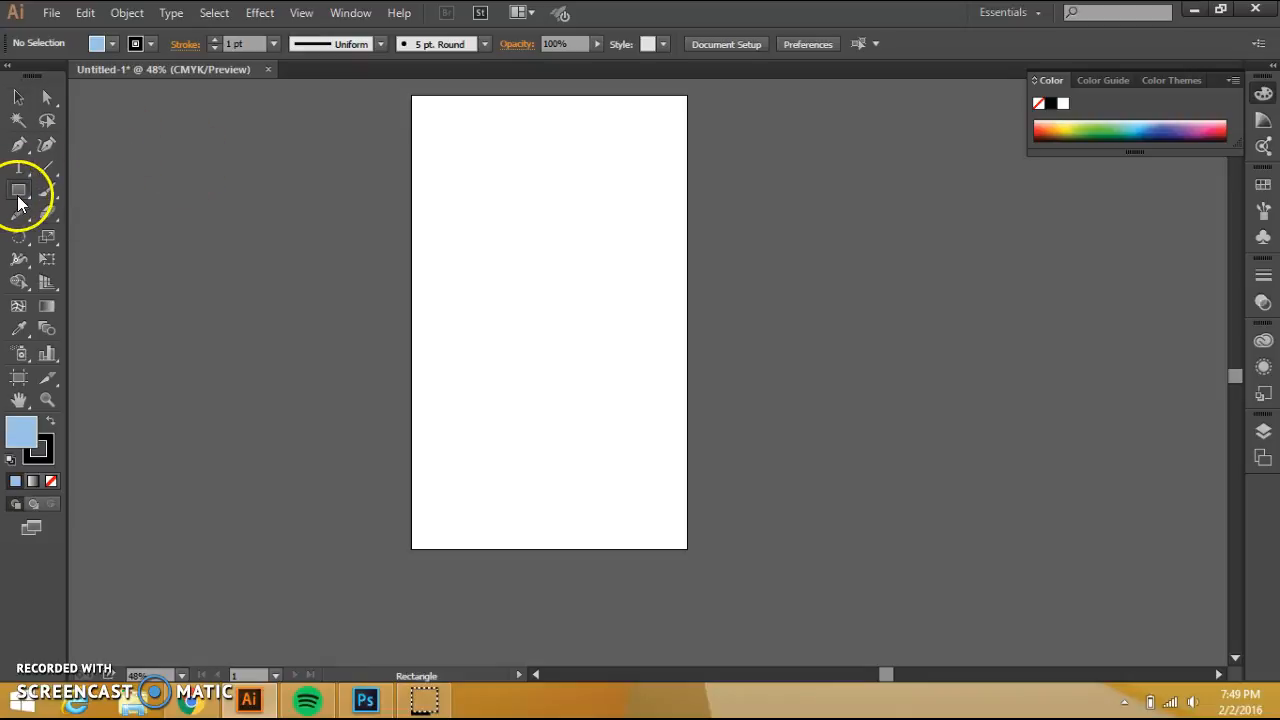
drag(408, 88, 707, 576)
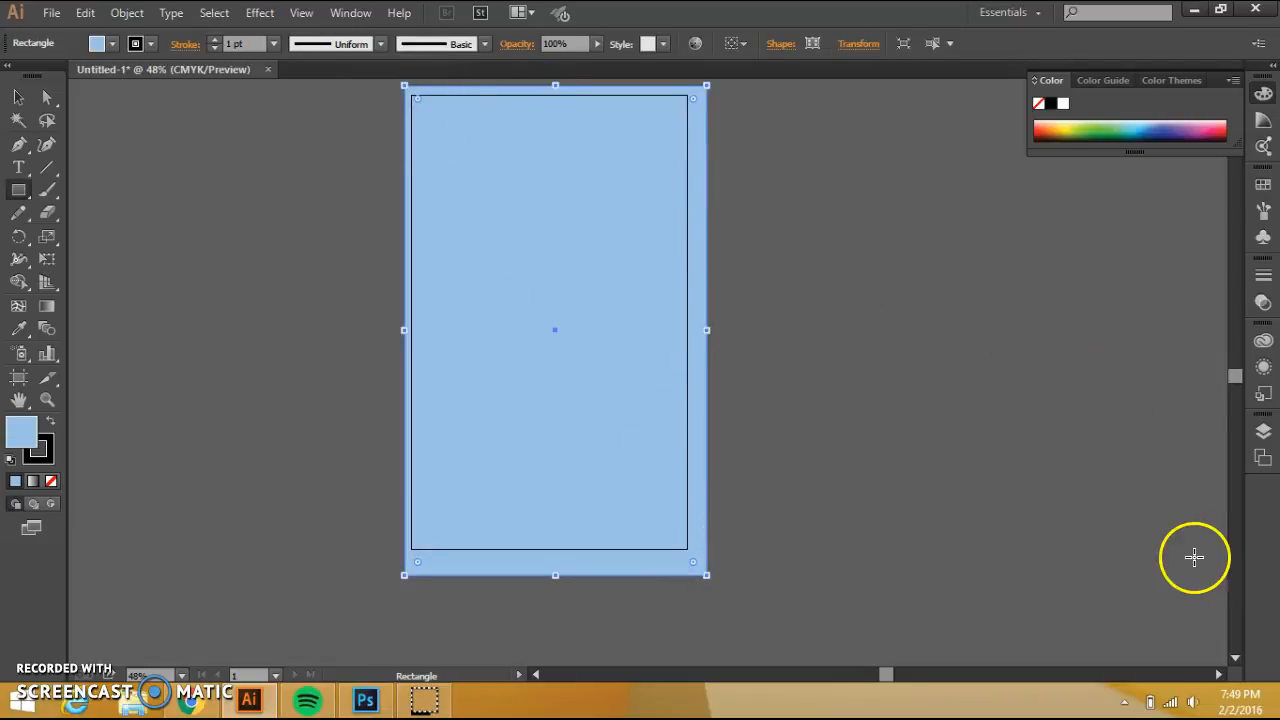
Step: Lock Layer 1 with the background rectangle and add a new layer named picture above it
click(1263, 431)
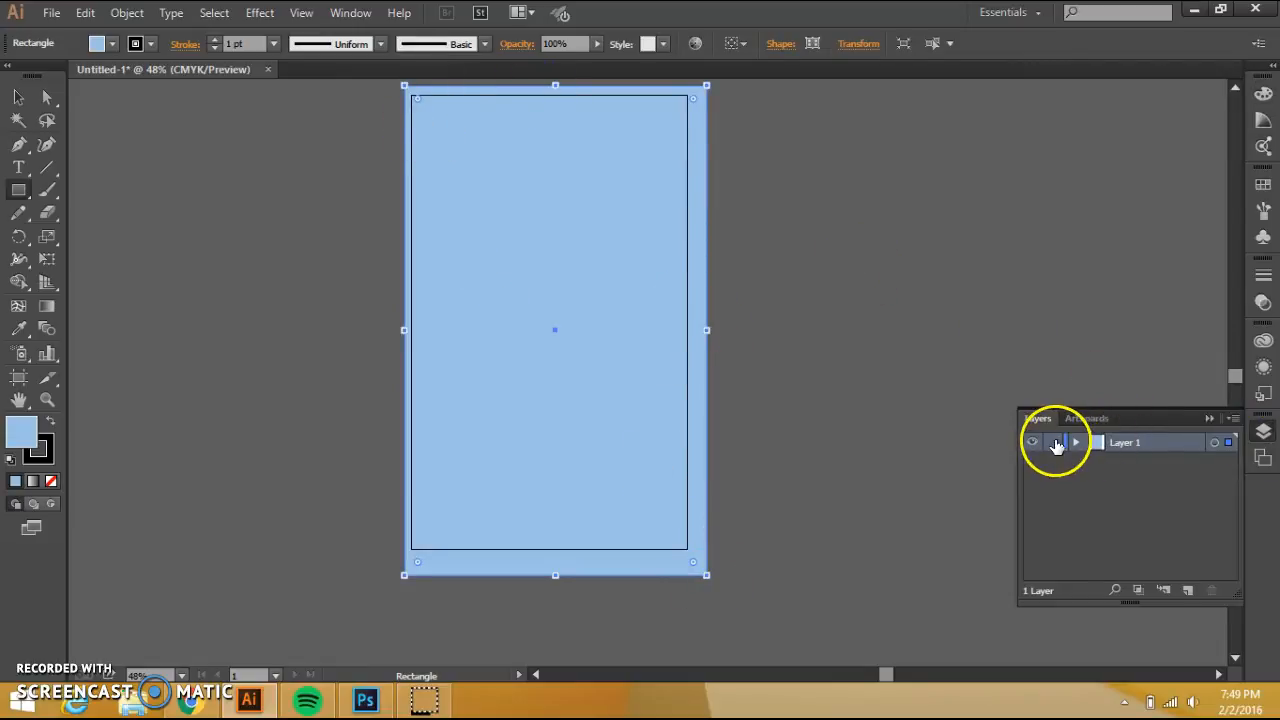
click(1055, 443)
click(1188, 590)
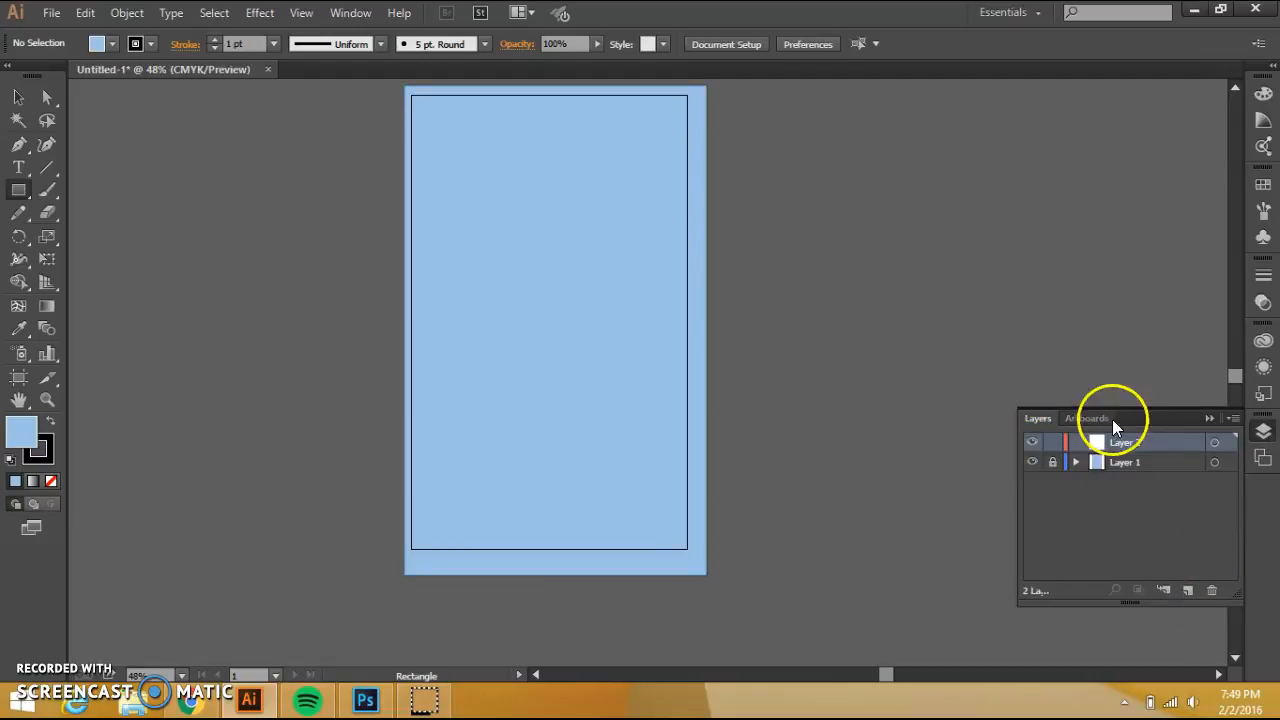
double_click(1124, 441)
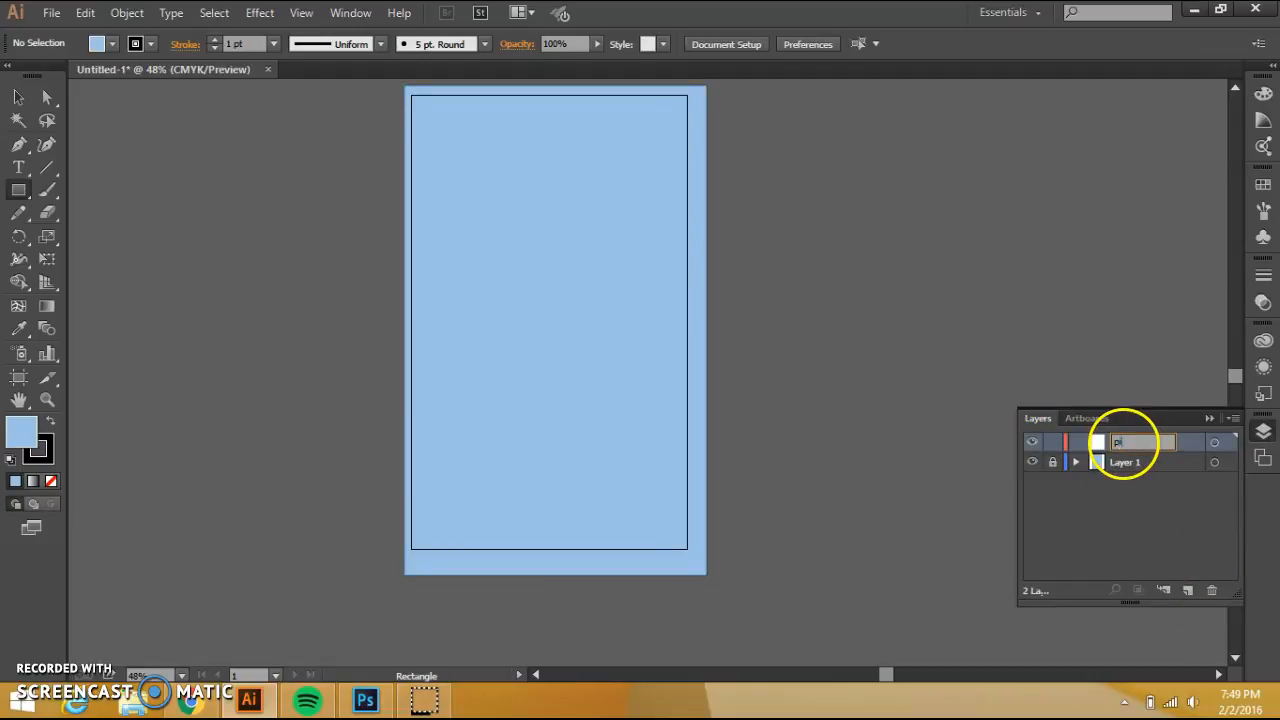
text(picture)
key(Return)
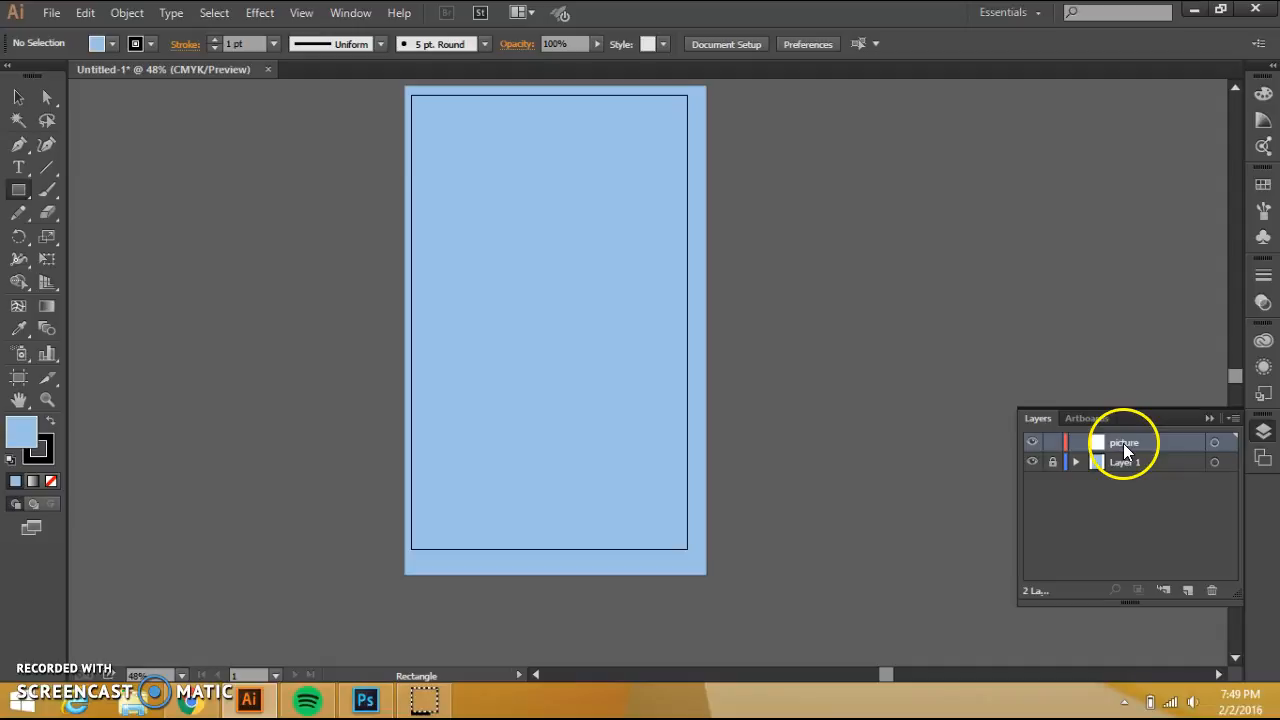
Step: Place the Dumbo-HQ Photoshop file from the Desktop on the artboard at its original size as a linked image
click(51, 14)
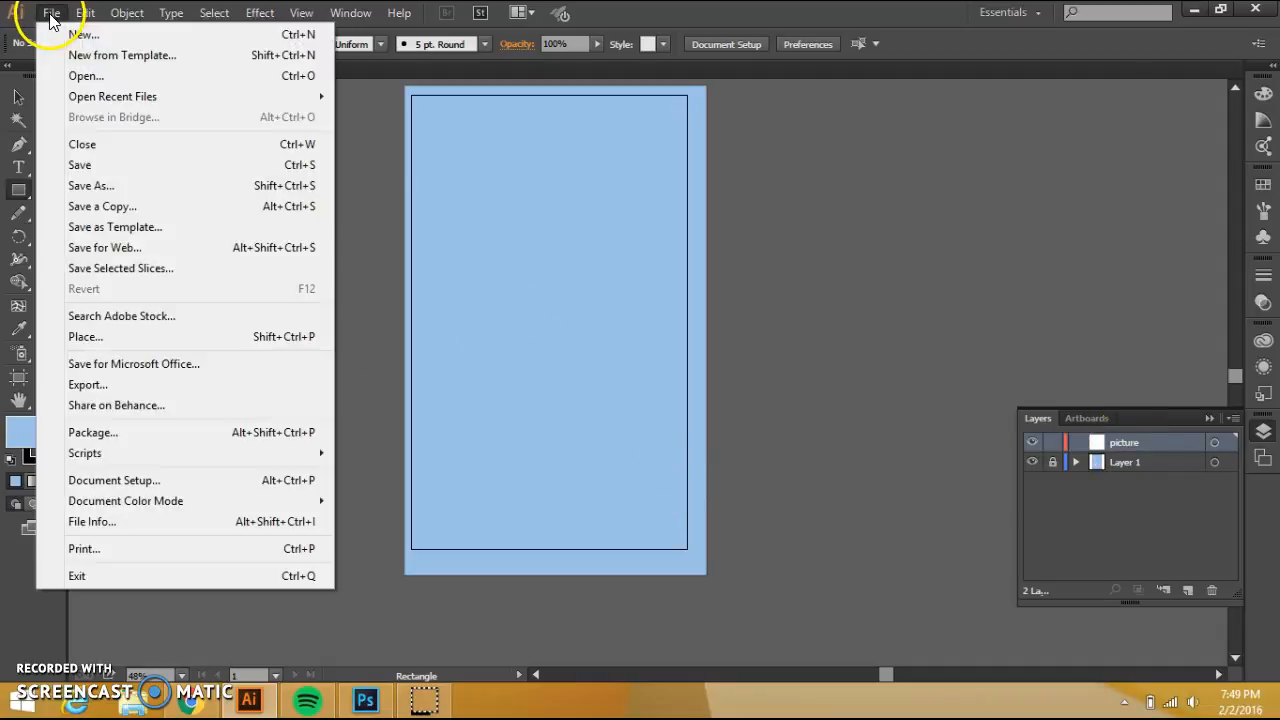
click(112, 340)
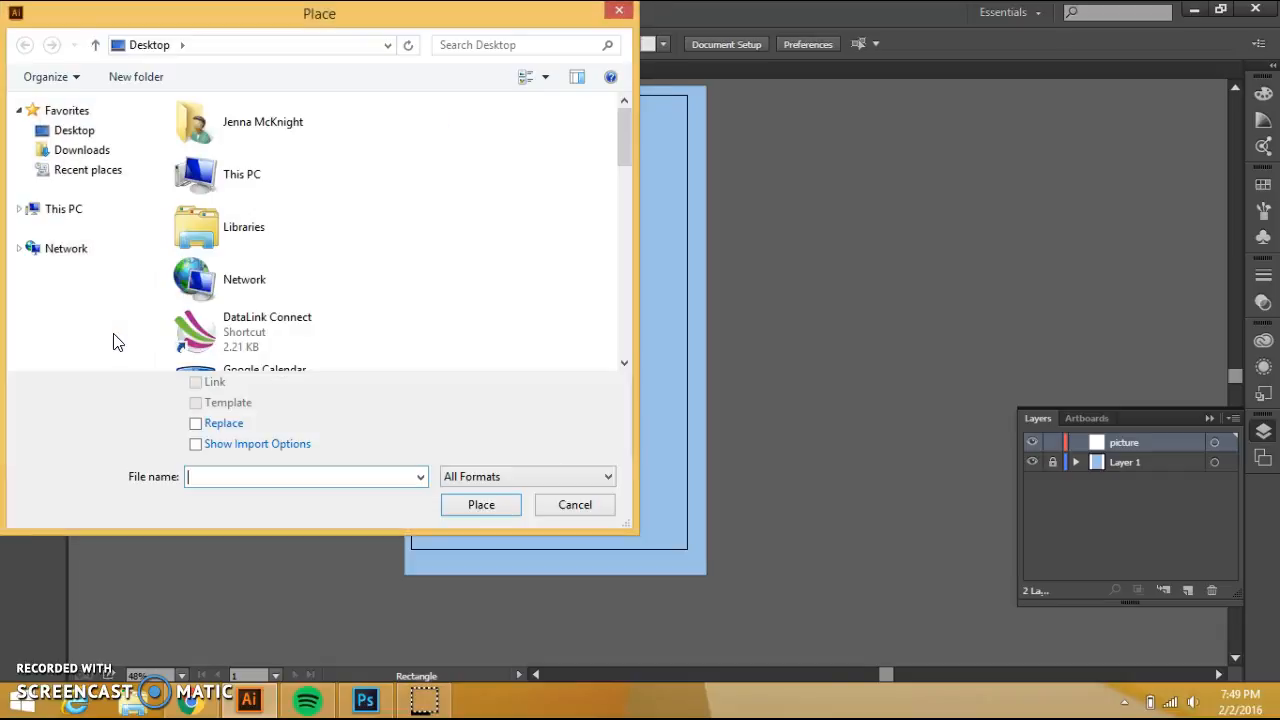
drag(622, 130, 637, 306)
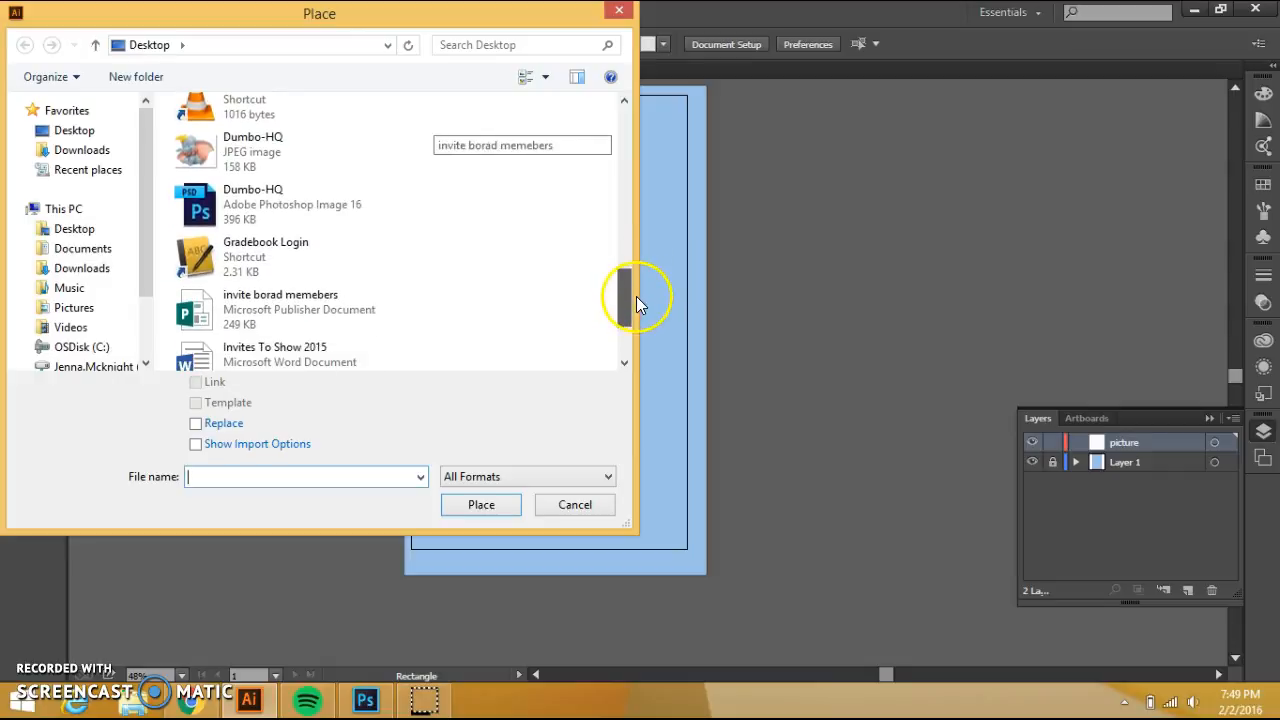
click(289, 216)
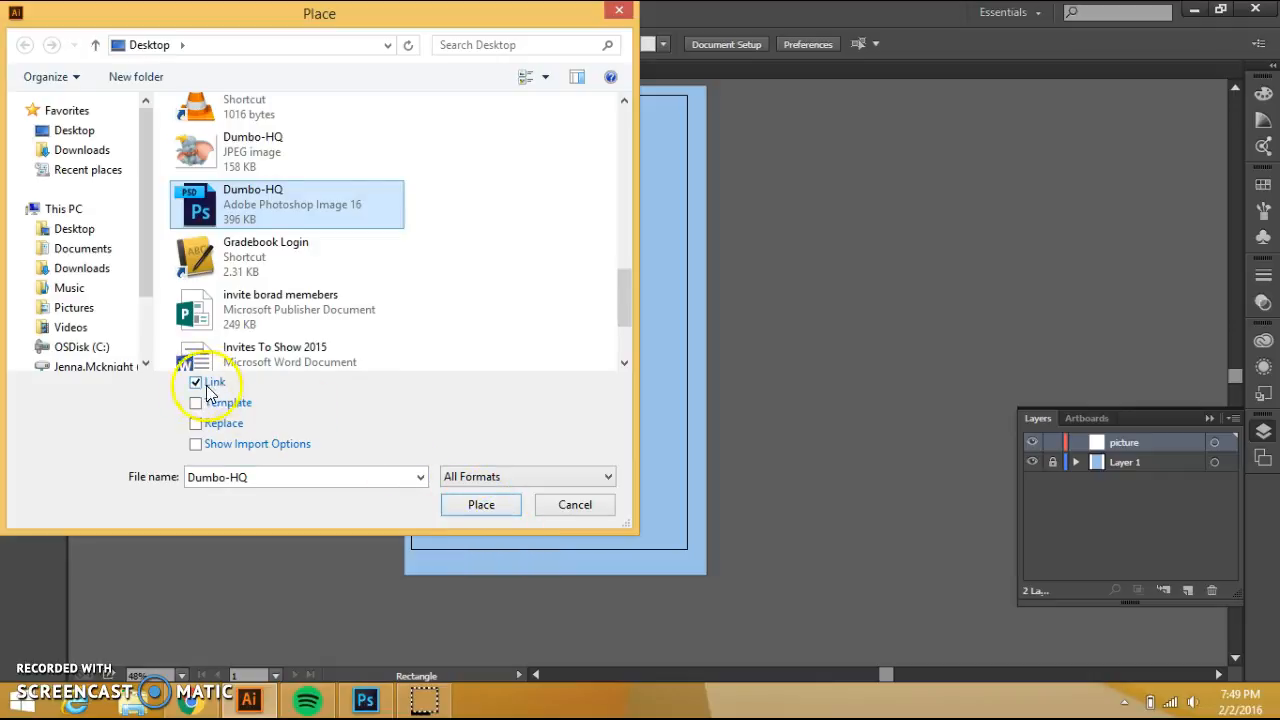
click(465, 512)
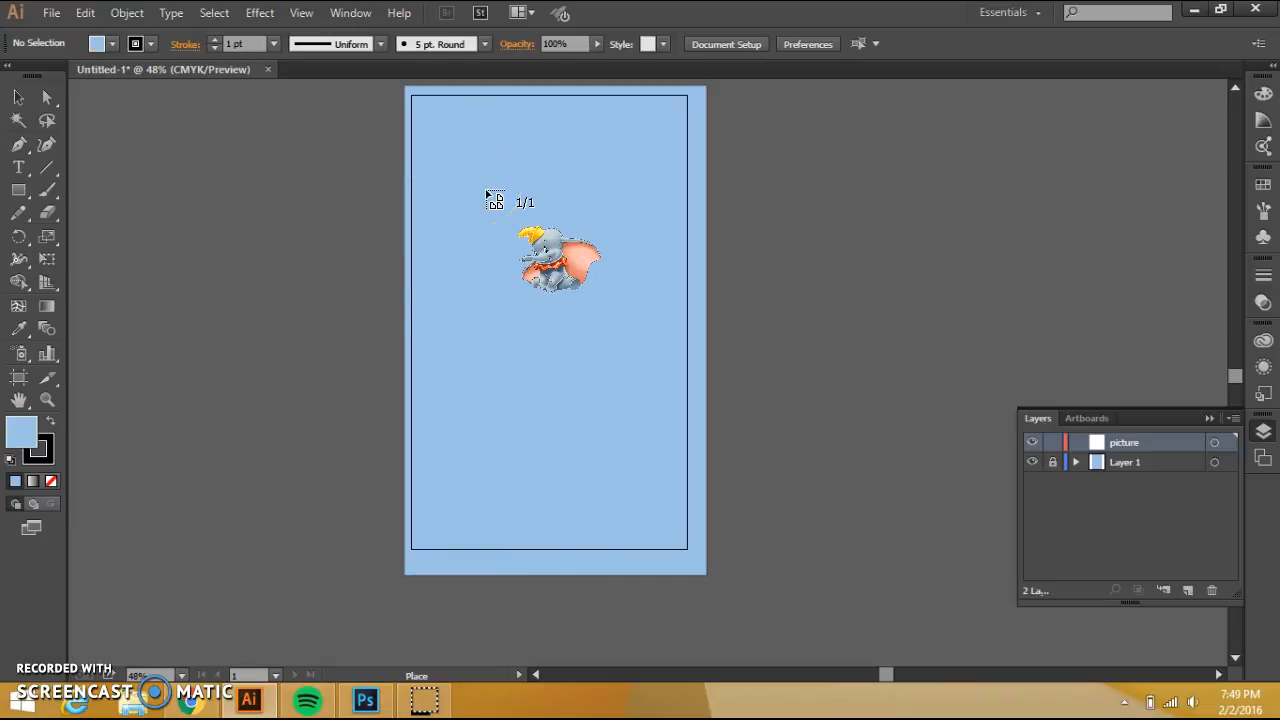
click(487, 194)
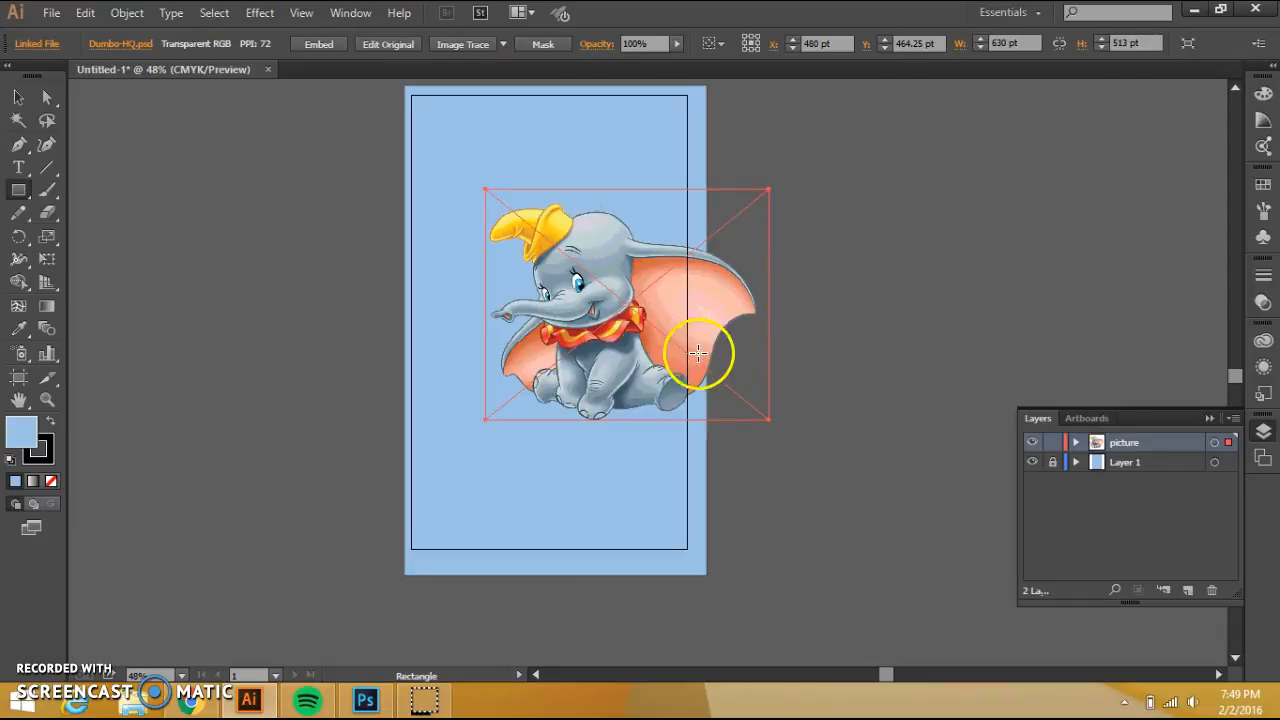
Step: Move the placed elephant picture down to the lower part of the artboard, leaving isolation mode if it opens
click(18, 97)
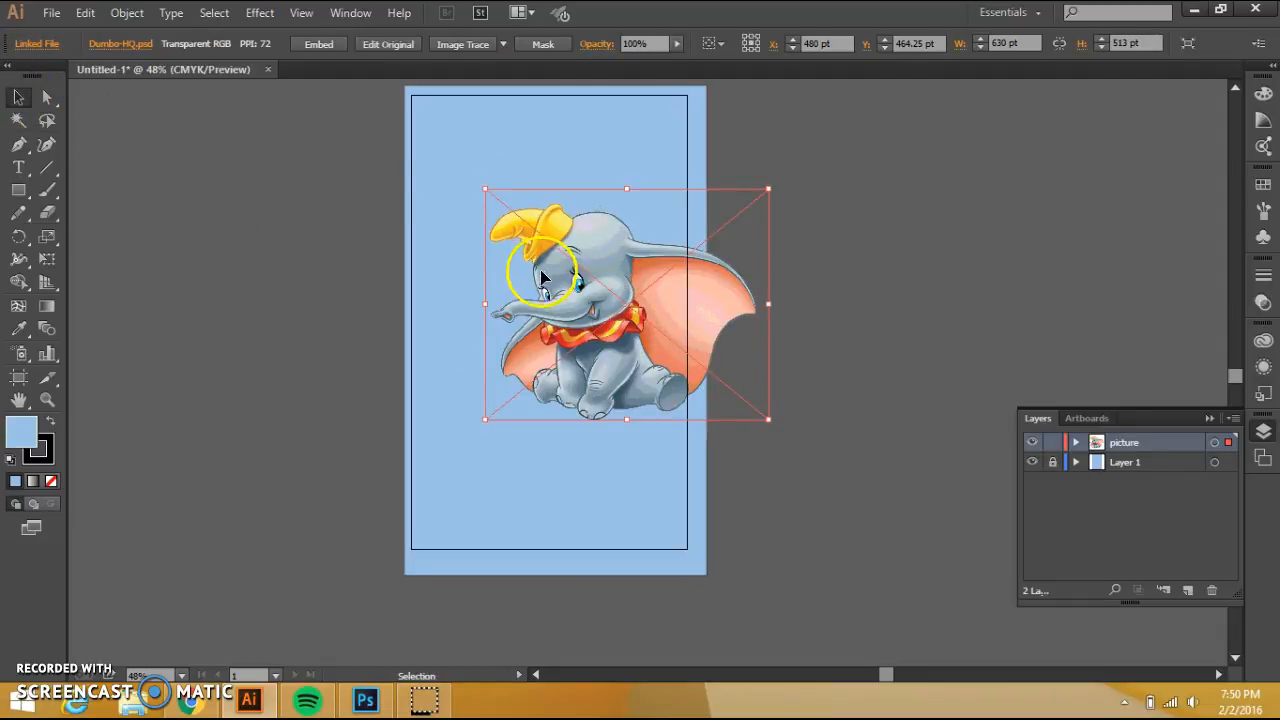
drag(631, 312, 580, 466)
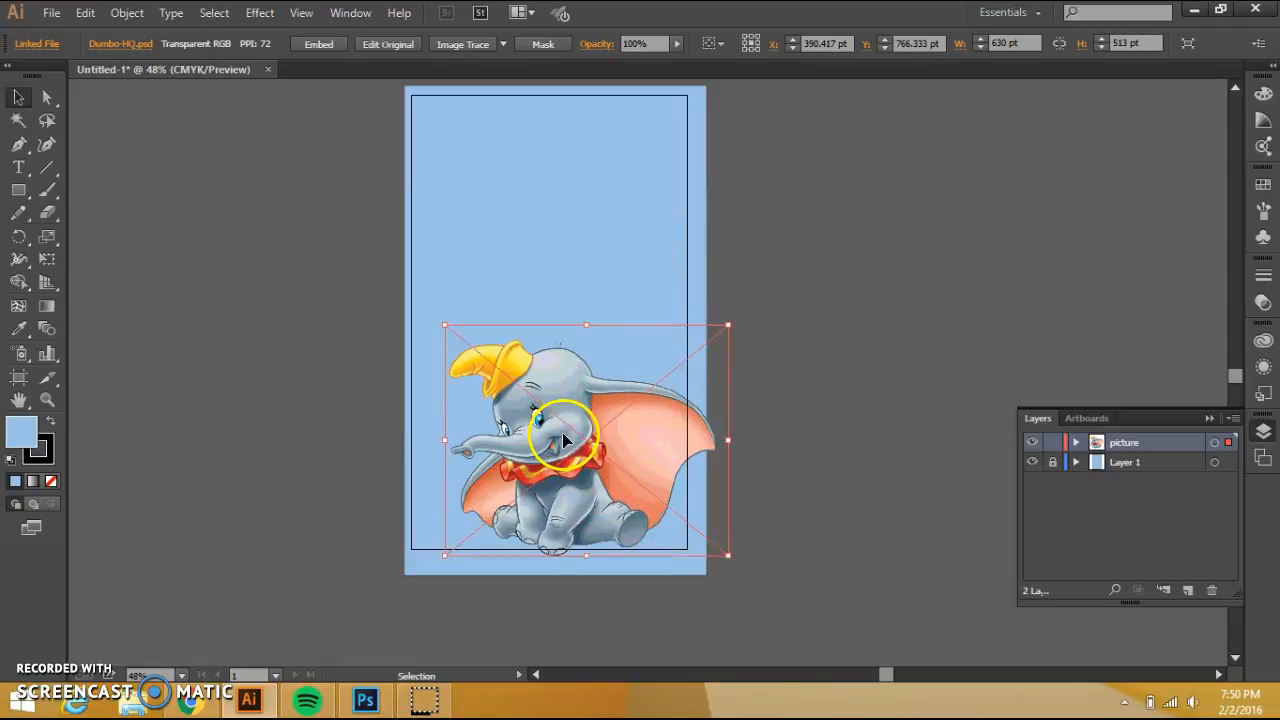
double_click(565, 437)
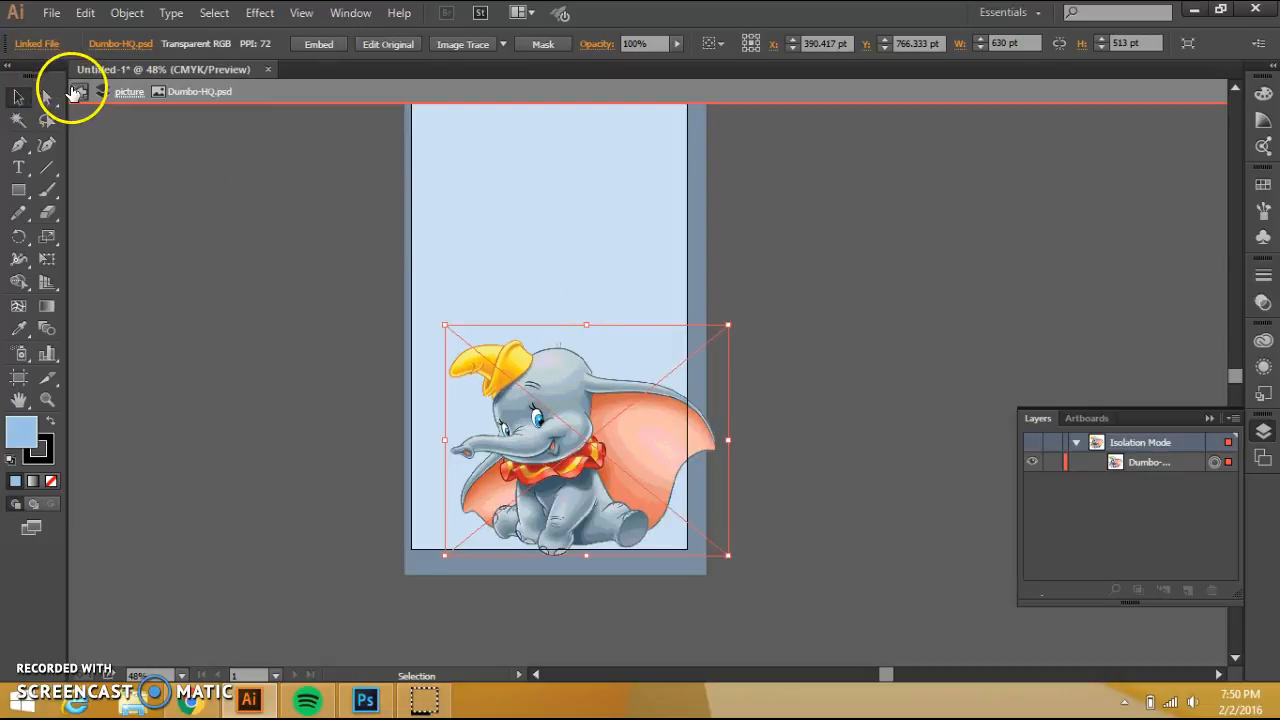
click(79, 91)
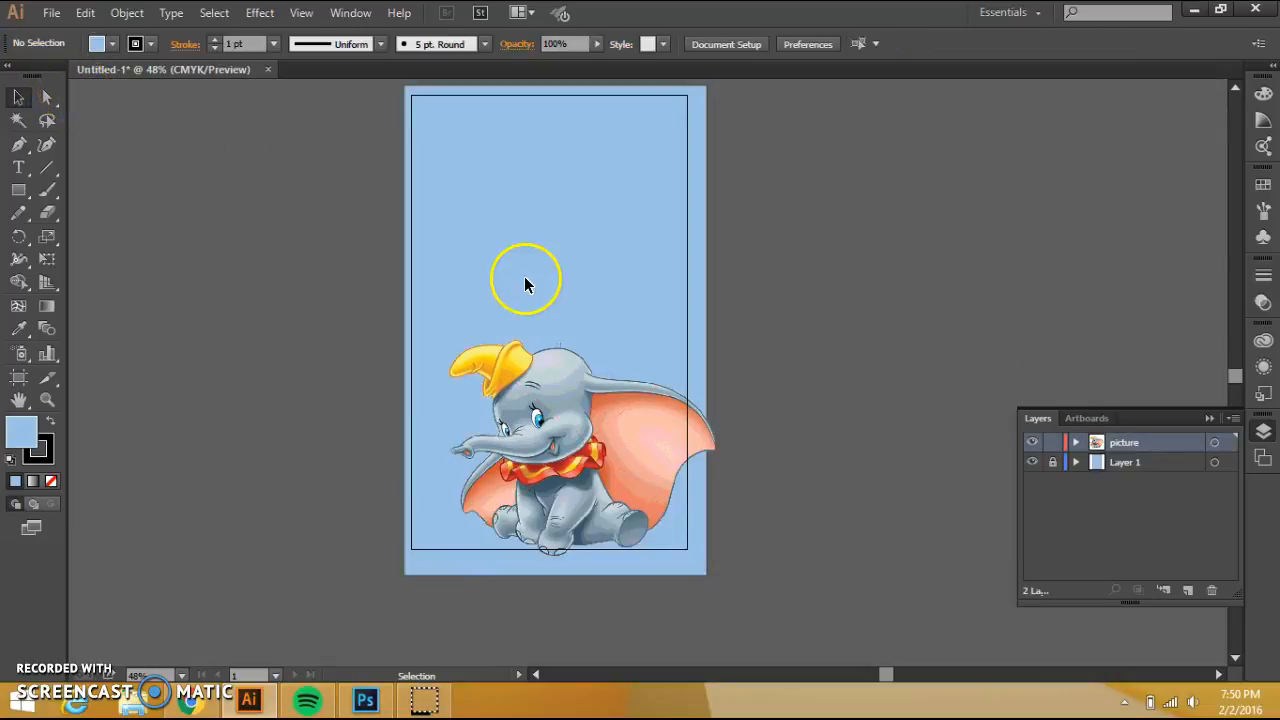
Step: Embed the linked elephant picture with the import preview shown and its layers converted to objects, and leave it deselected
click(576, 442)
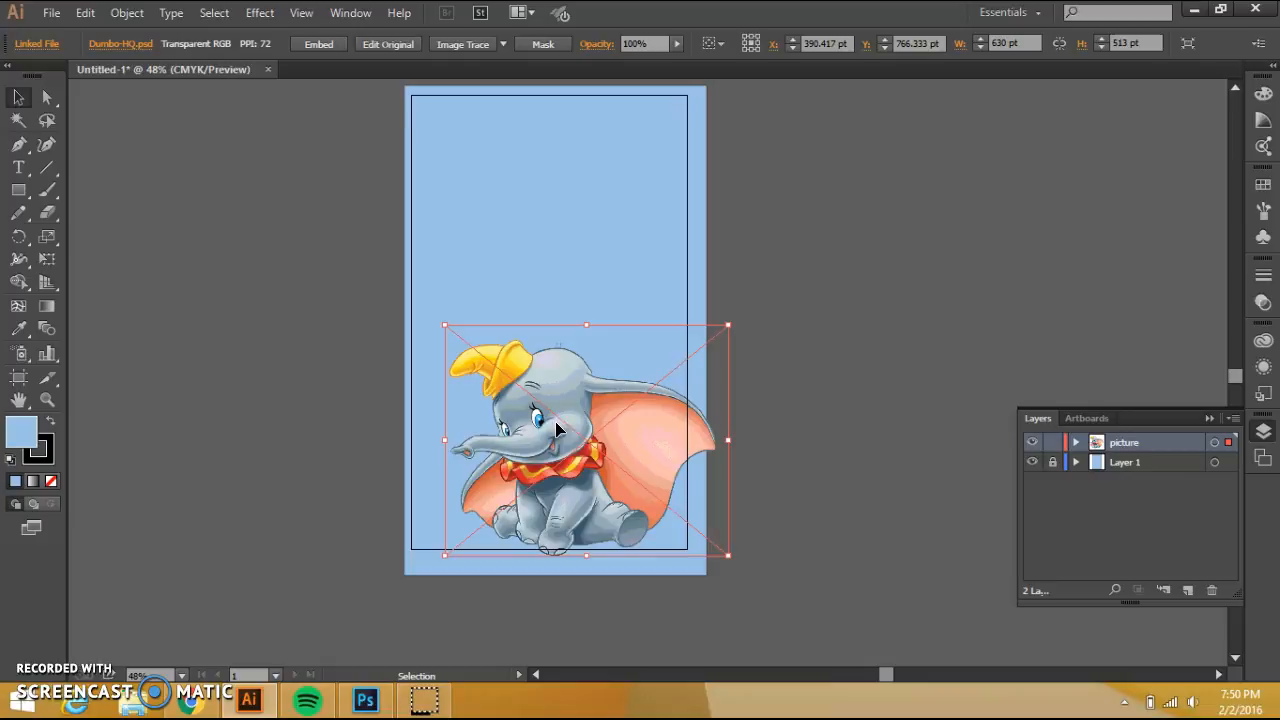
click(326, 44)
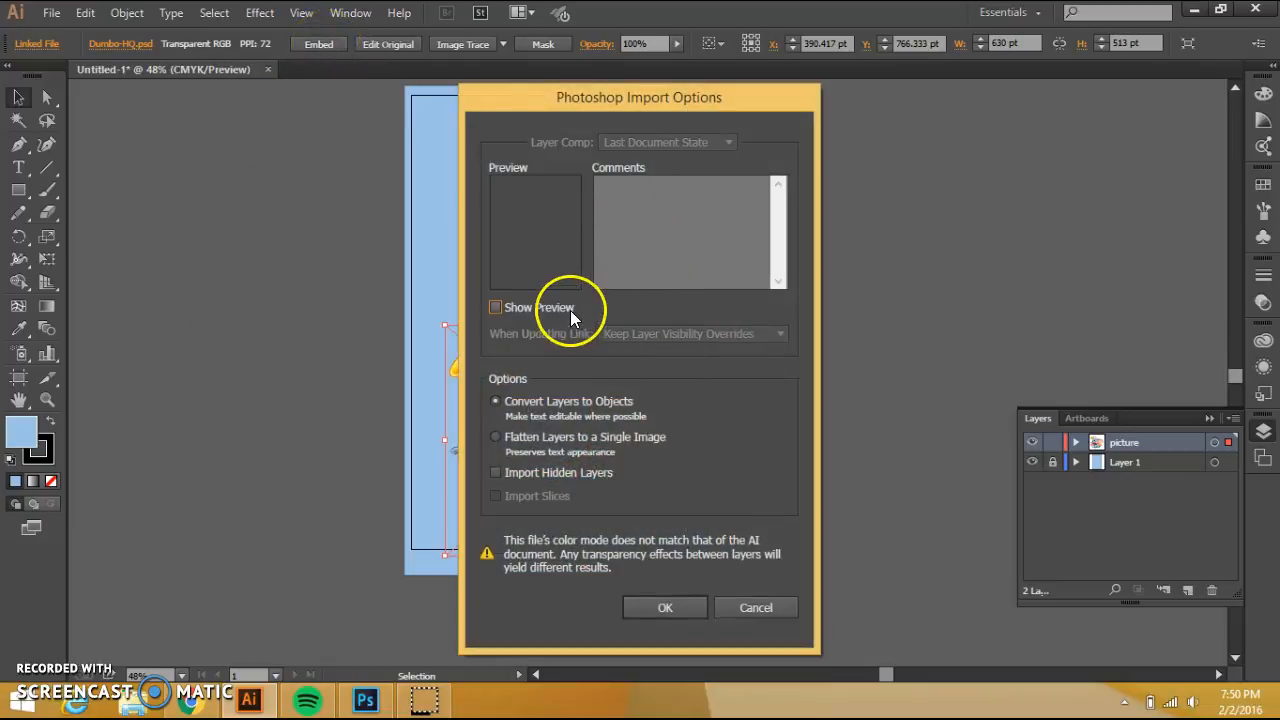
click(496, 307)
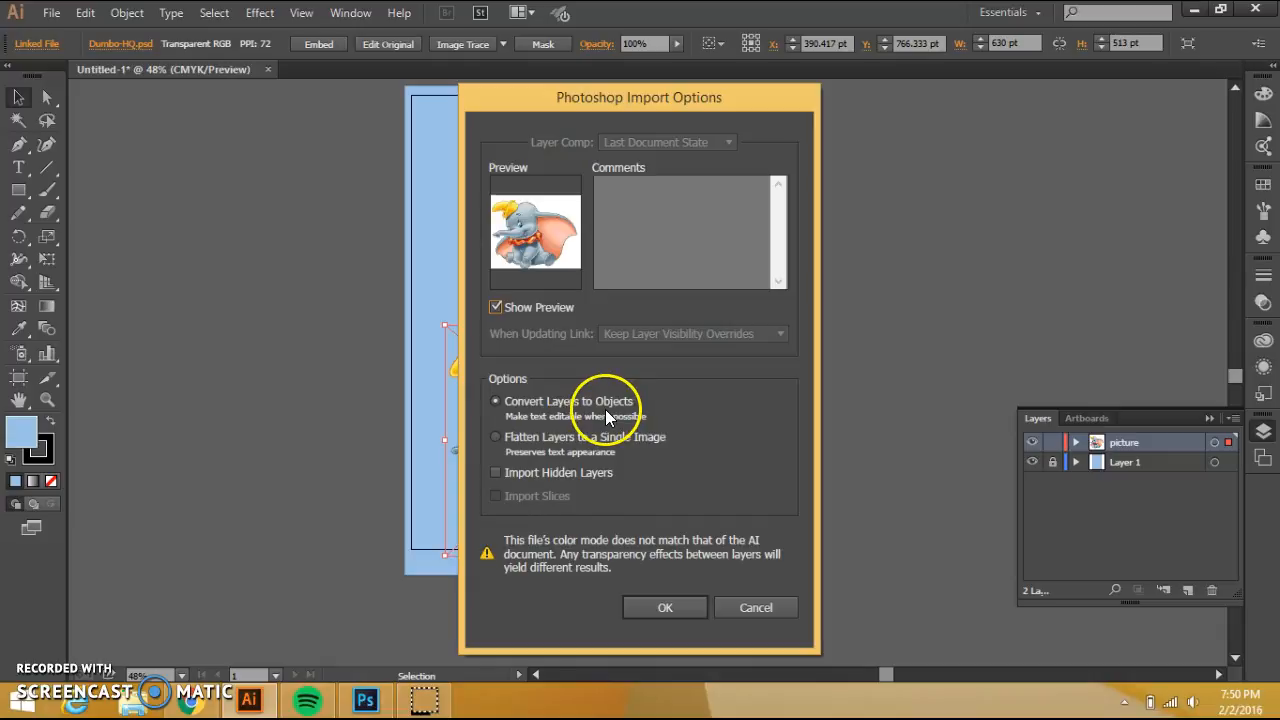
click(657, 608)
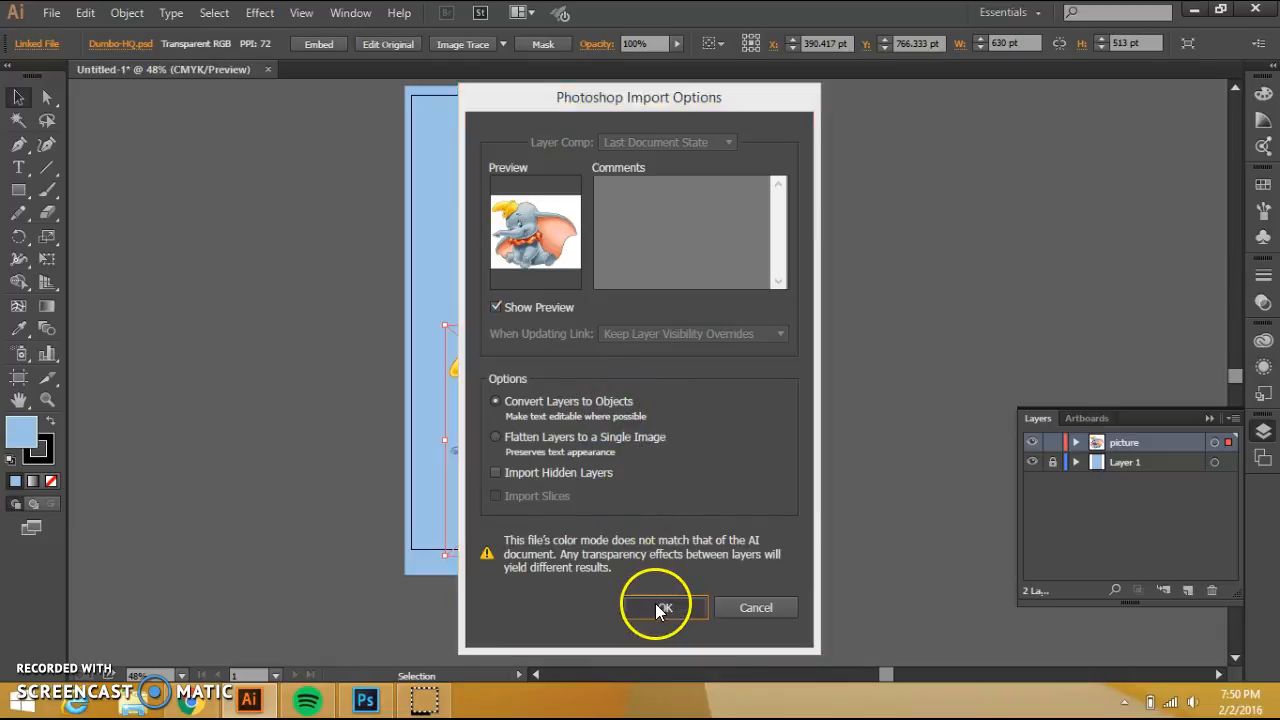
click(738, 284)
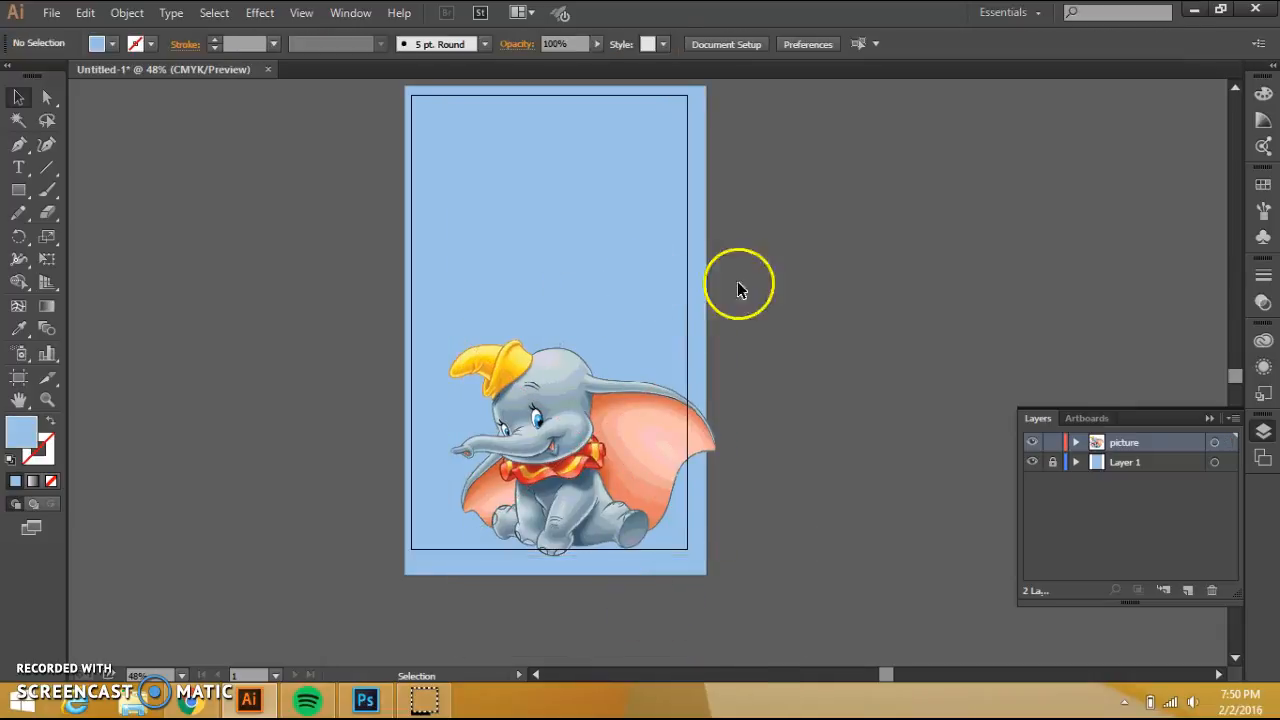
click(624, 413)
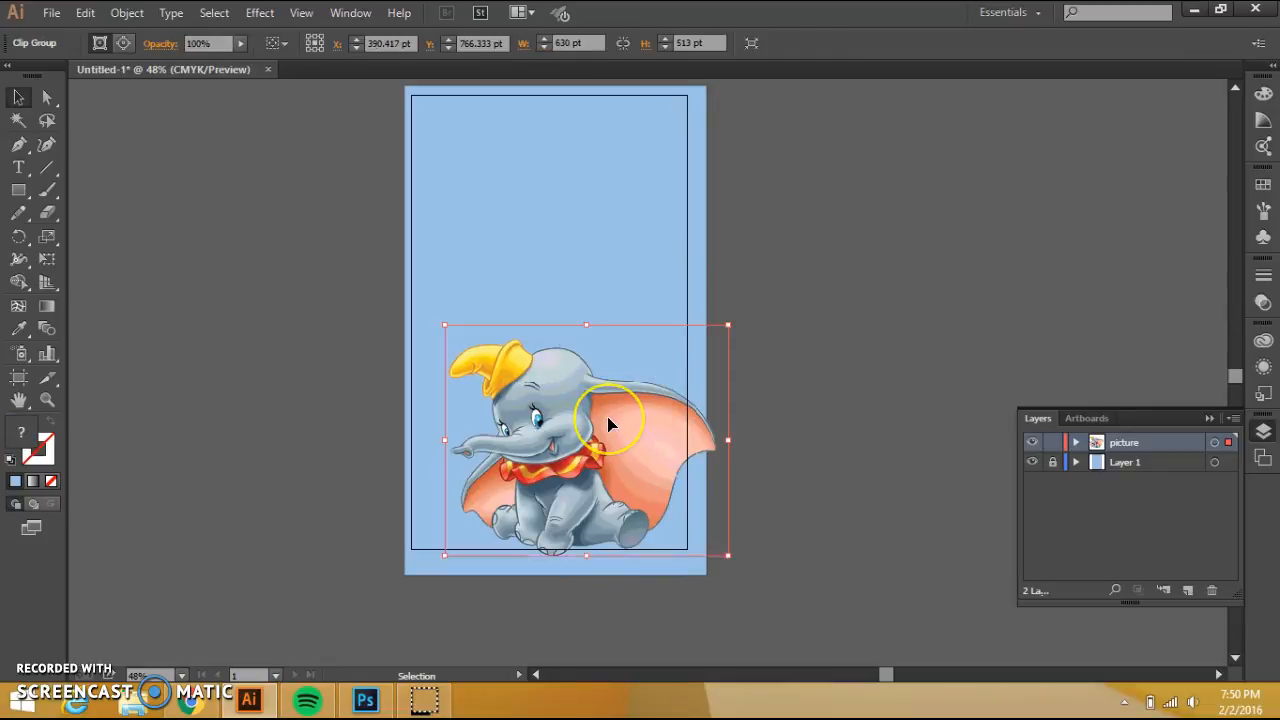
click(807, 281)
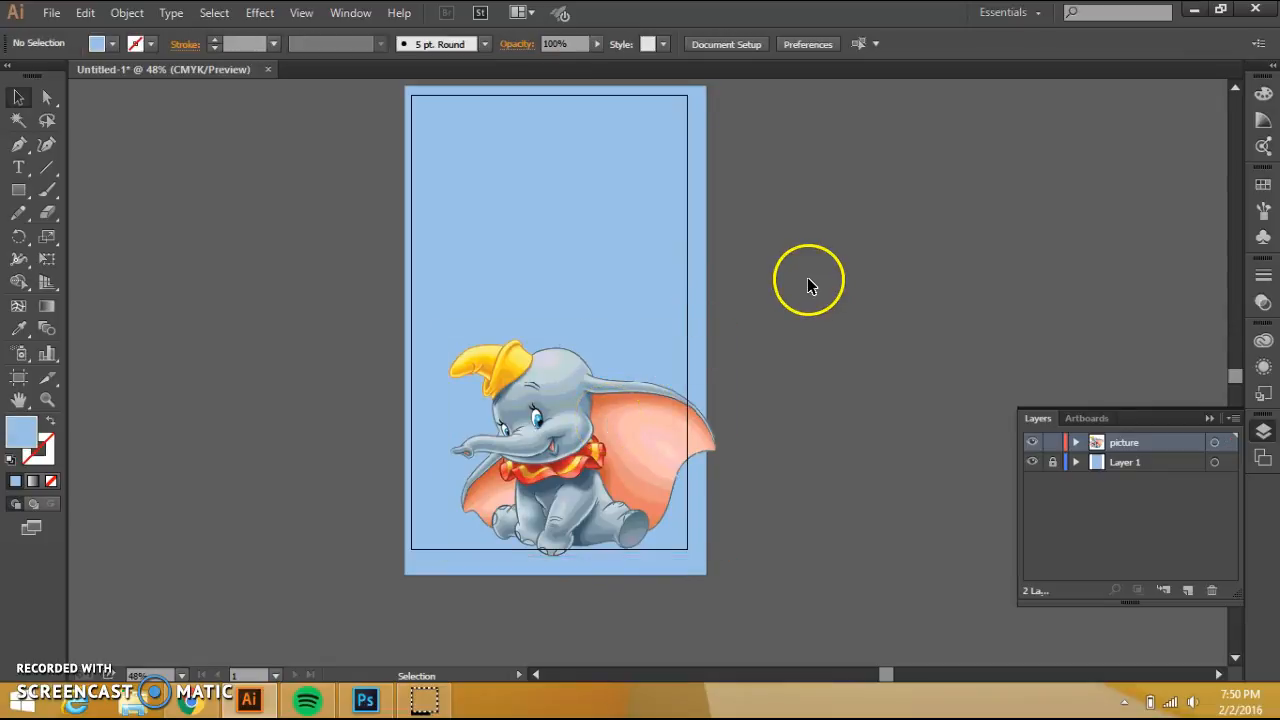
Step: Exit isolation mode for the embedded elephant, shift the picture slightly up and to the right, and deselect it
double_click(585, 378)
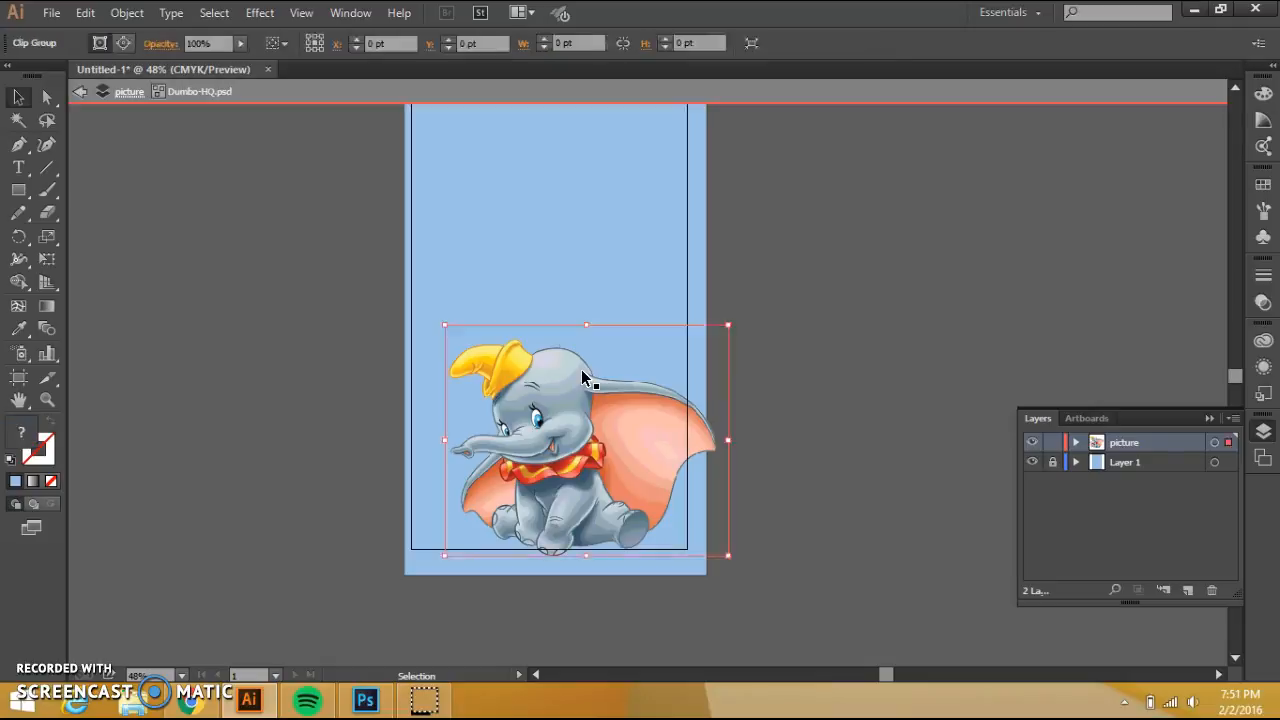
click(80, 92)
click(572, 427)
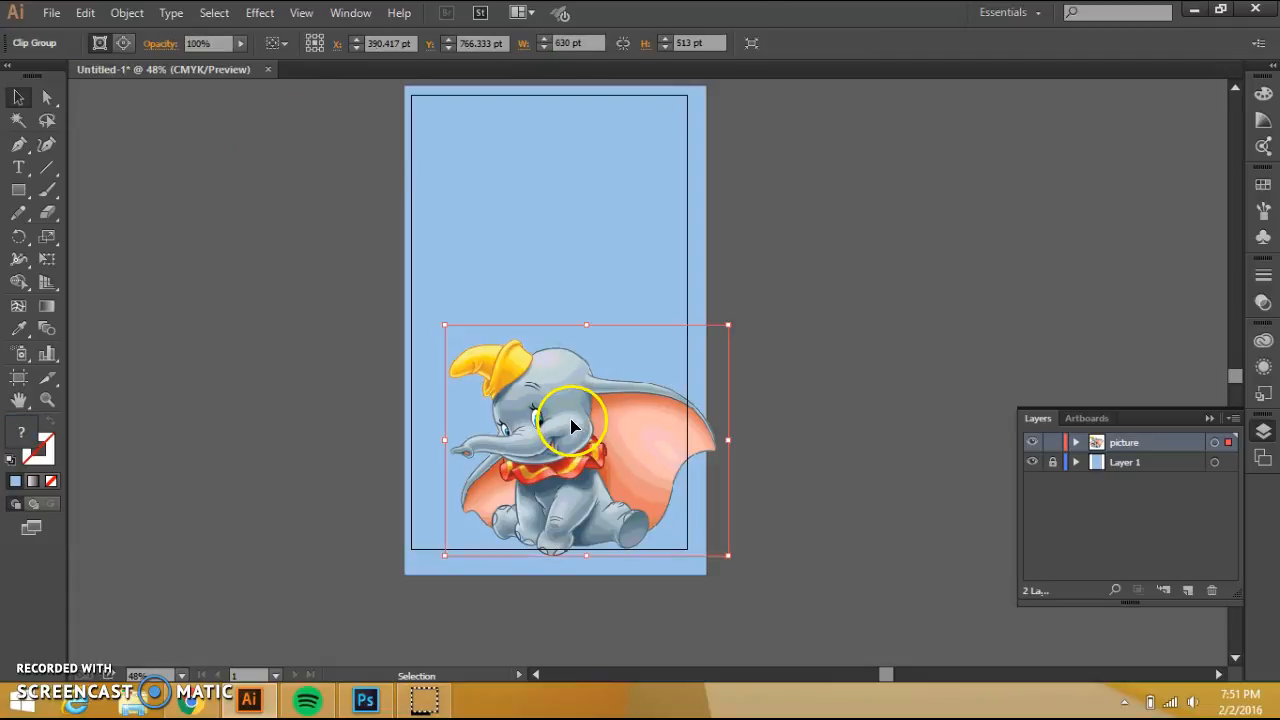
mouse_move(572, 427)
mouse_down()
mouse_move(563, 260)
mouse_move(574, 491)
mouse_move(579, 409)
mouse_up()
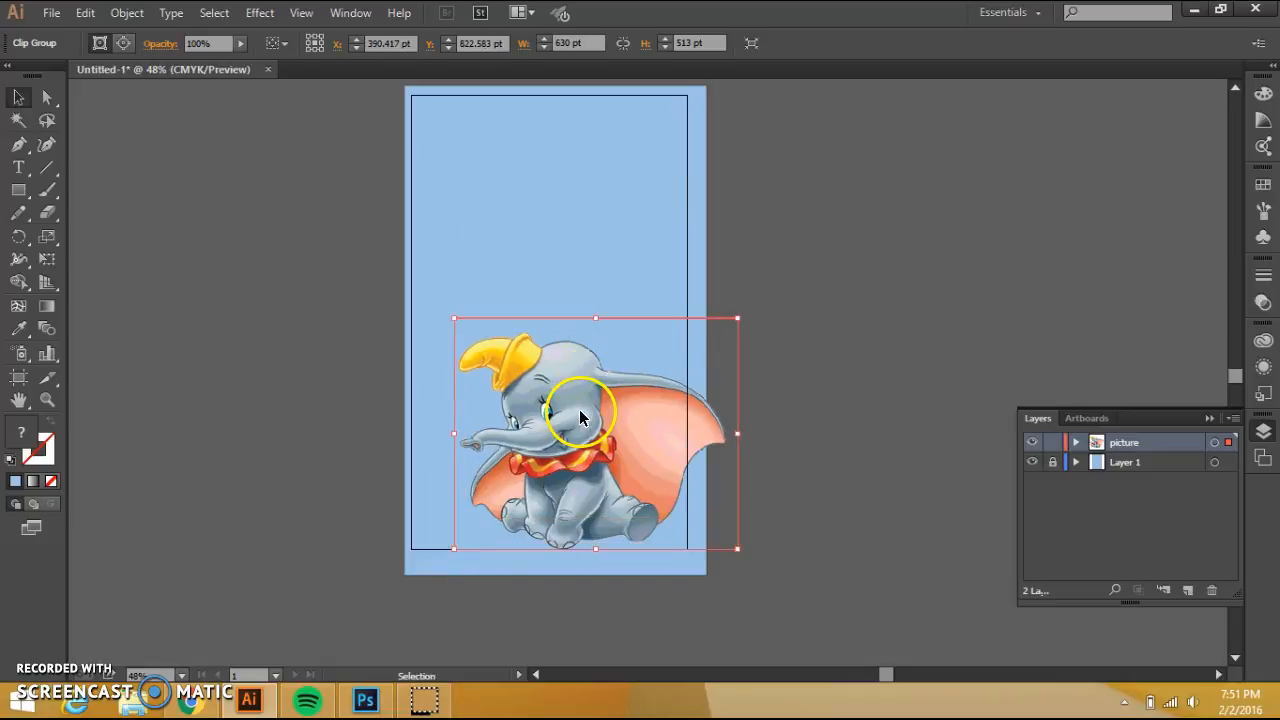
click(551, 255)
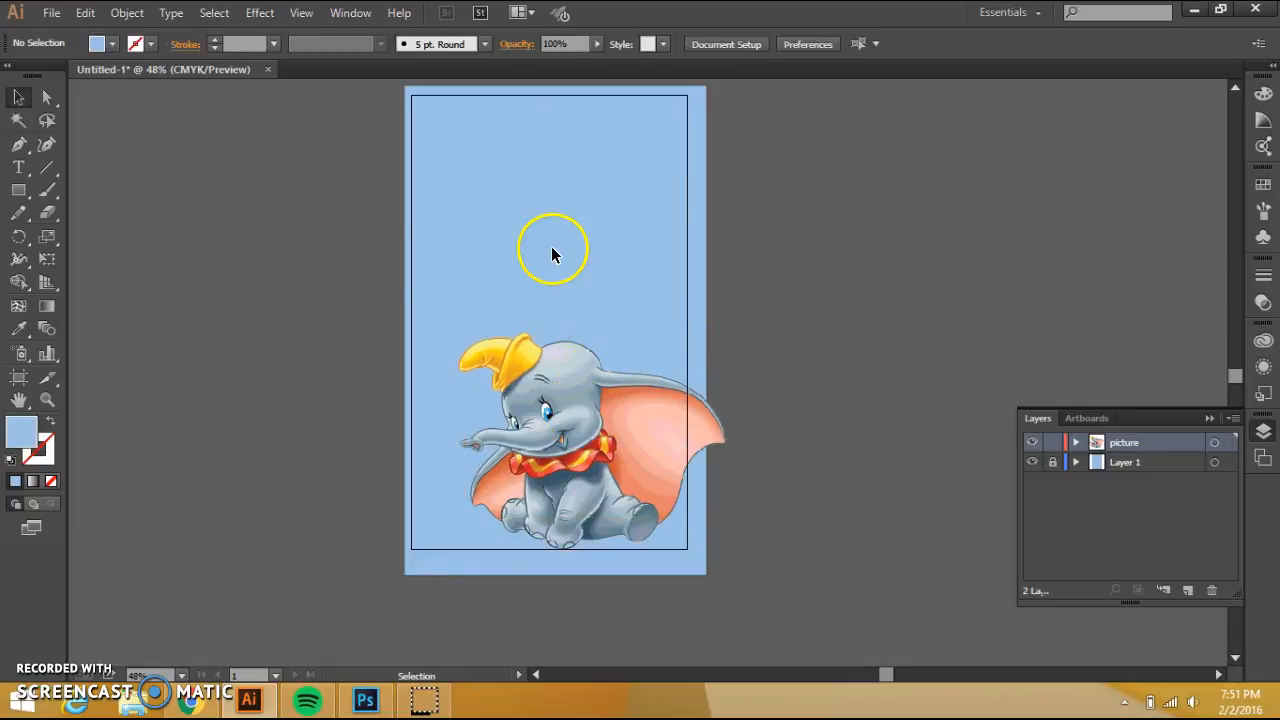
Step: Switch to Chrome, review the steps in the Manipulating and Adding a Picture to Illustrator PDF, and return to Illustrator
click(18, 167)
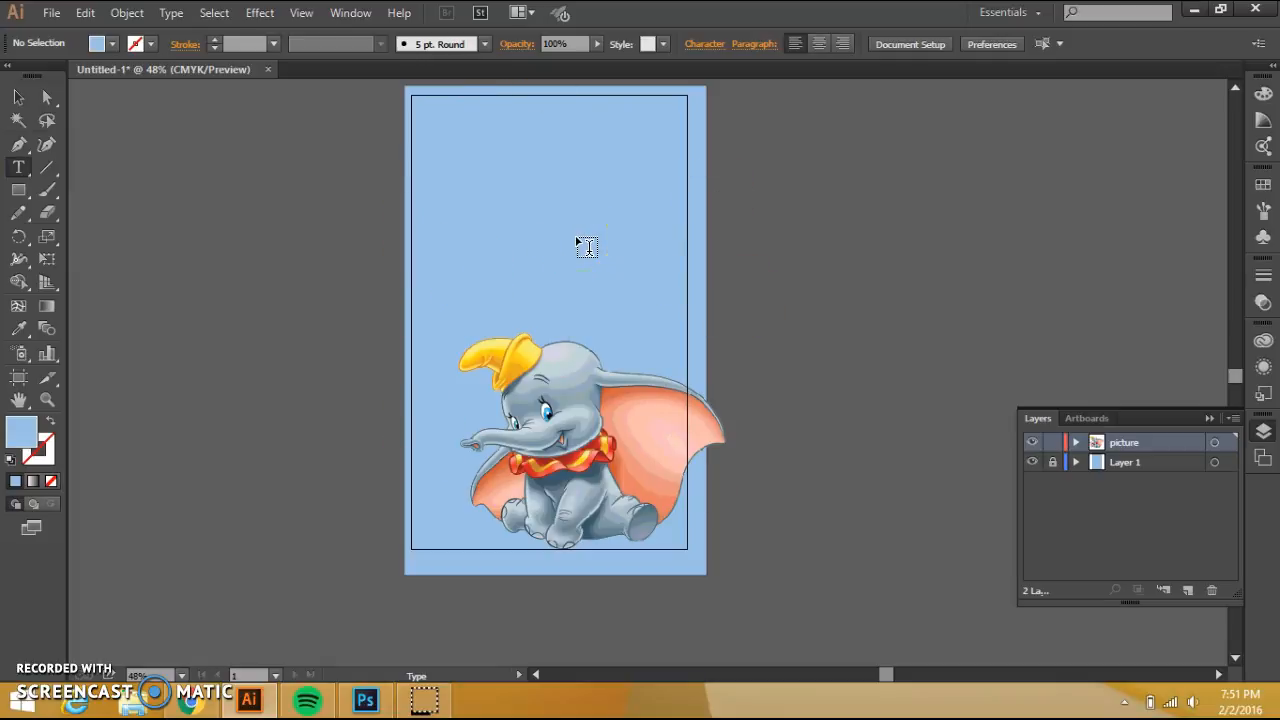
click(305, 256)
click(190, 700)
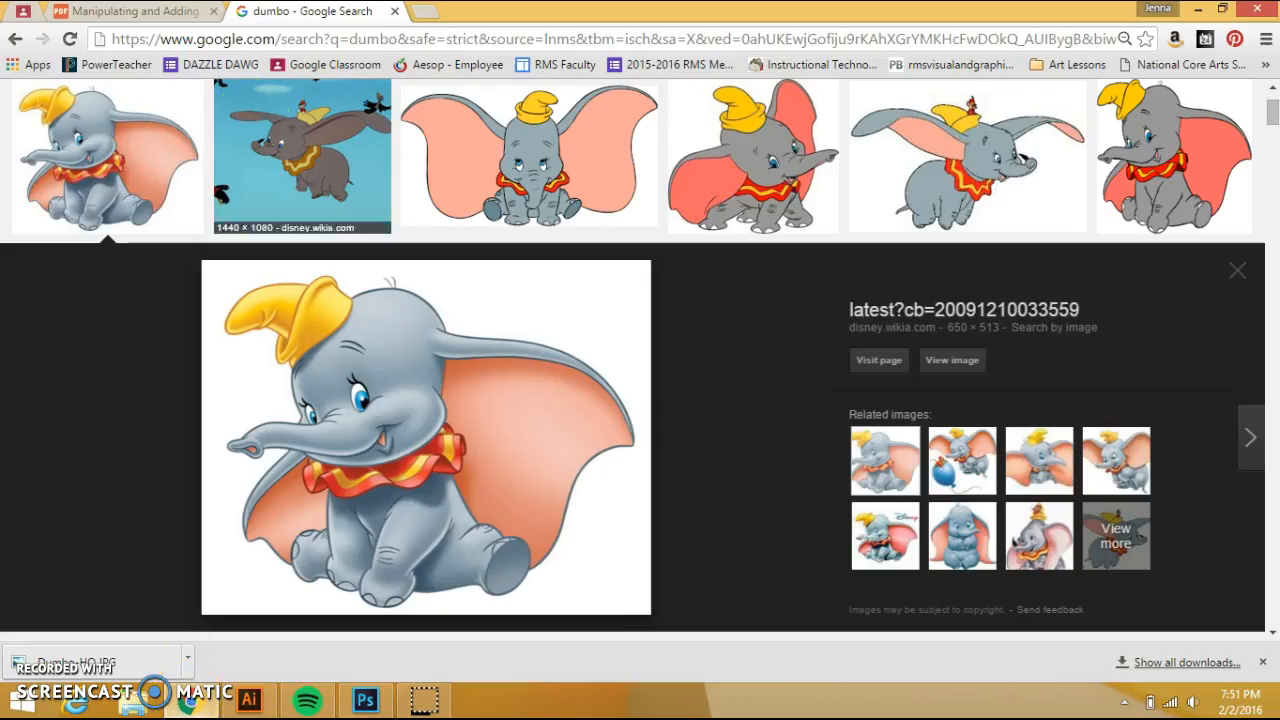
click(181, 12)
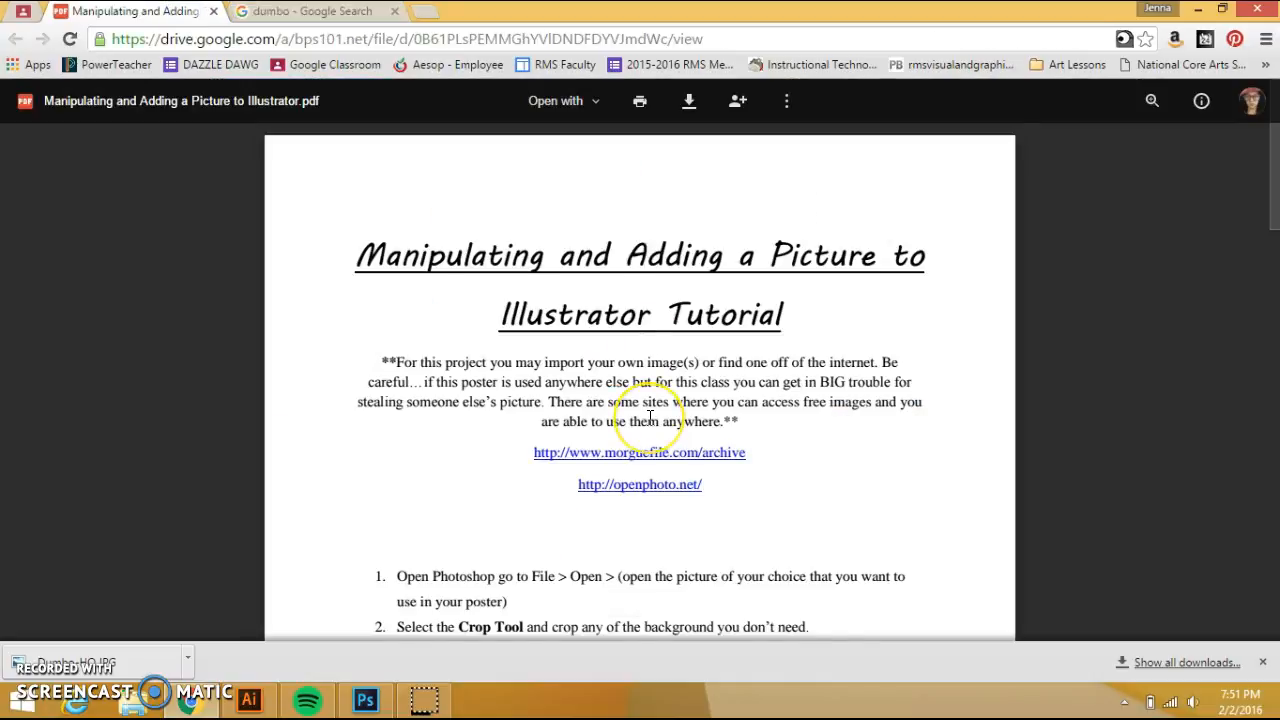
scroll(650, 418, down, 5)
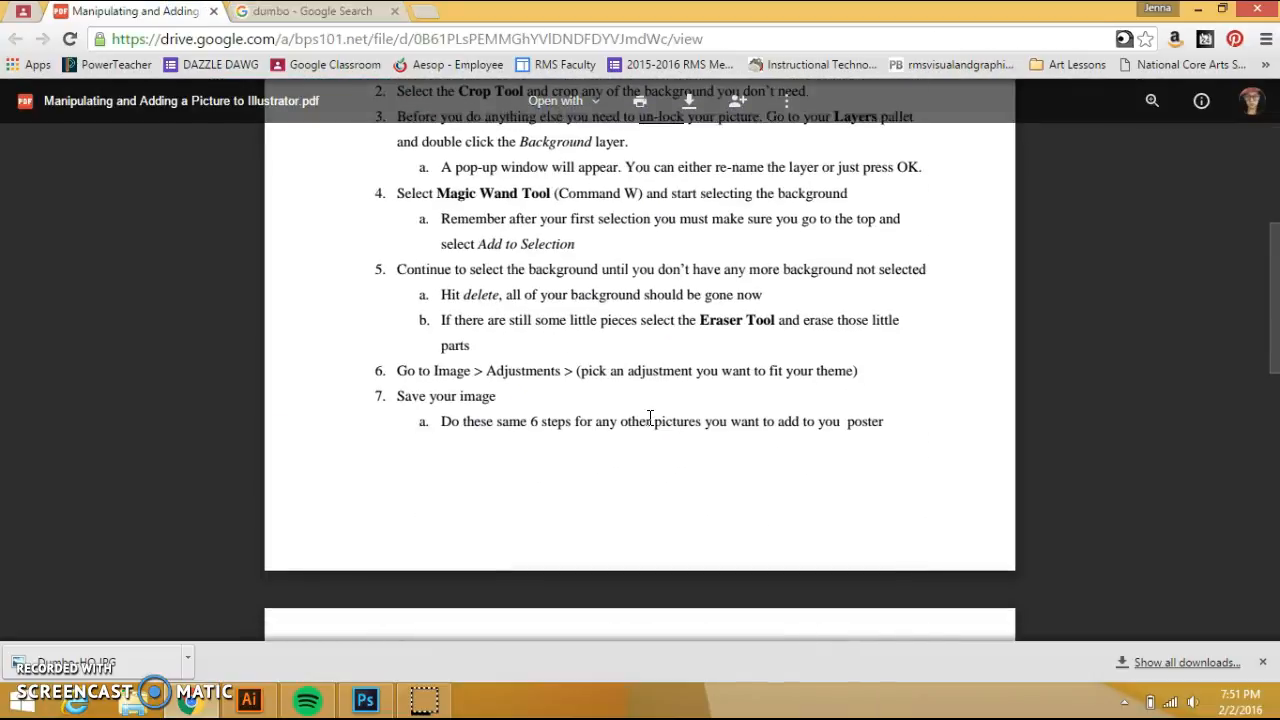
scroll(650, 418, down, 8)
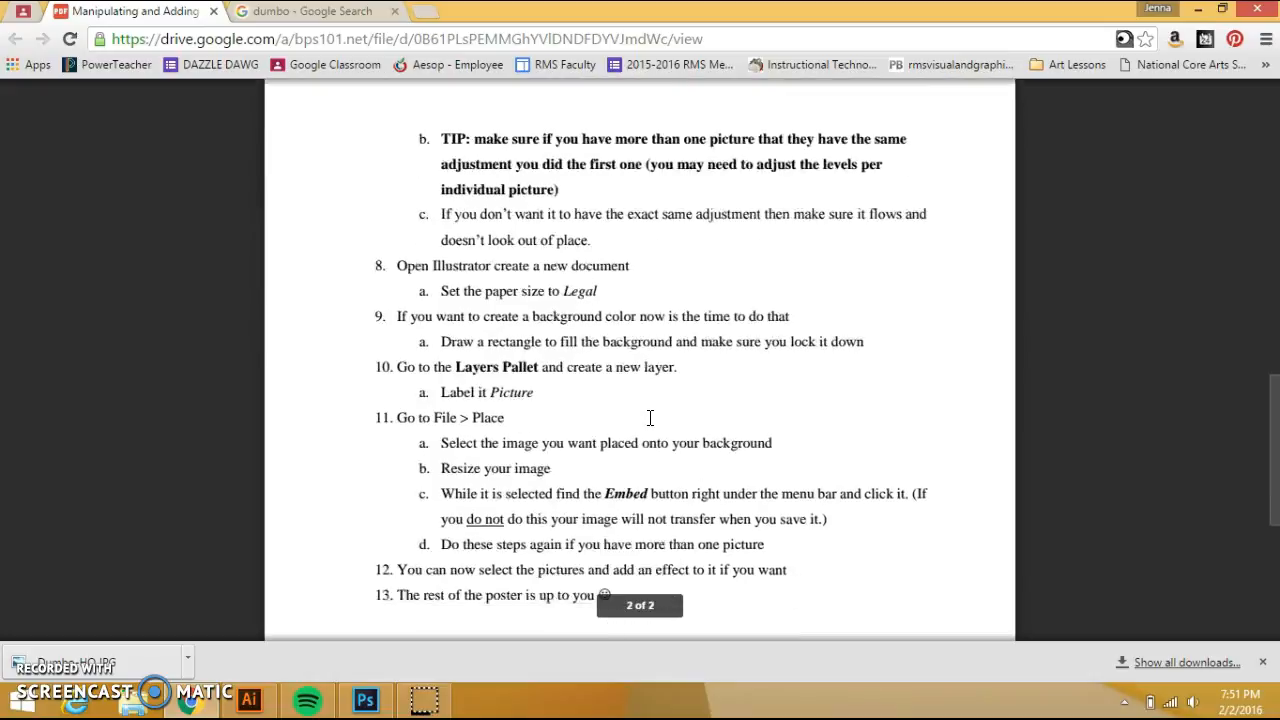
scroll(650, 418, down, 2)
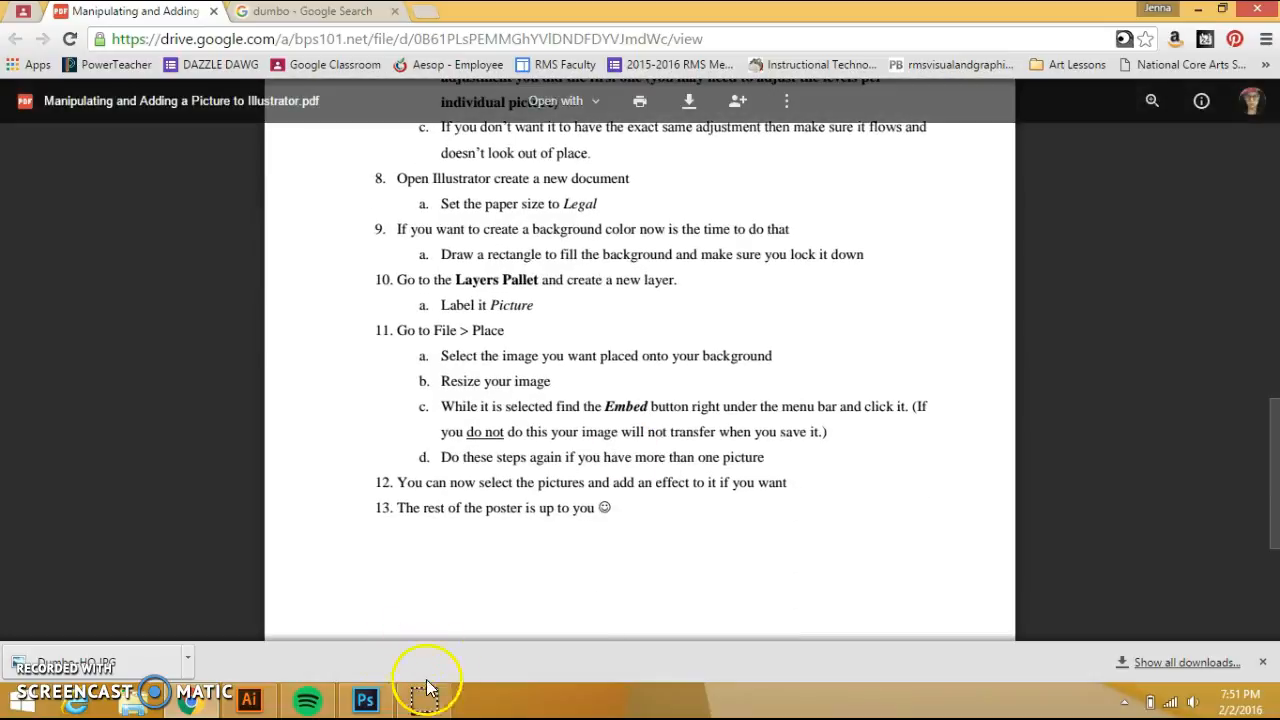
click(366, 702)
click(250, 700)
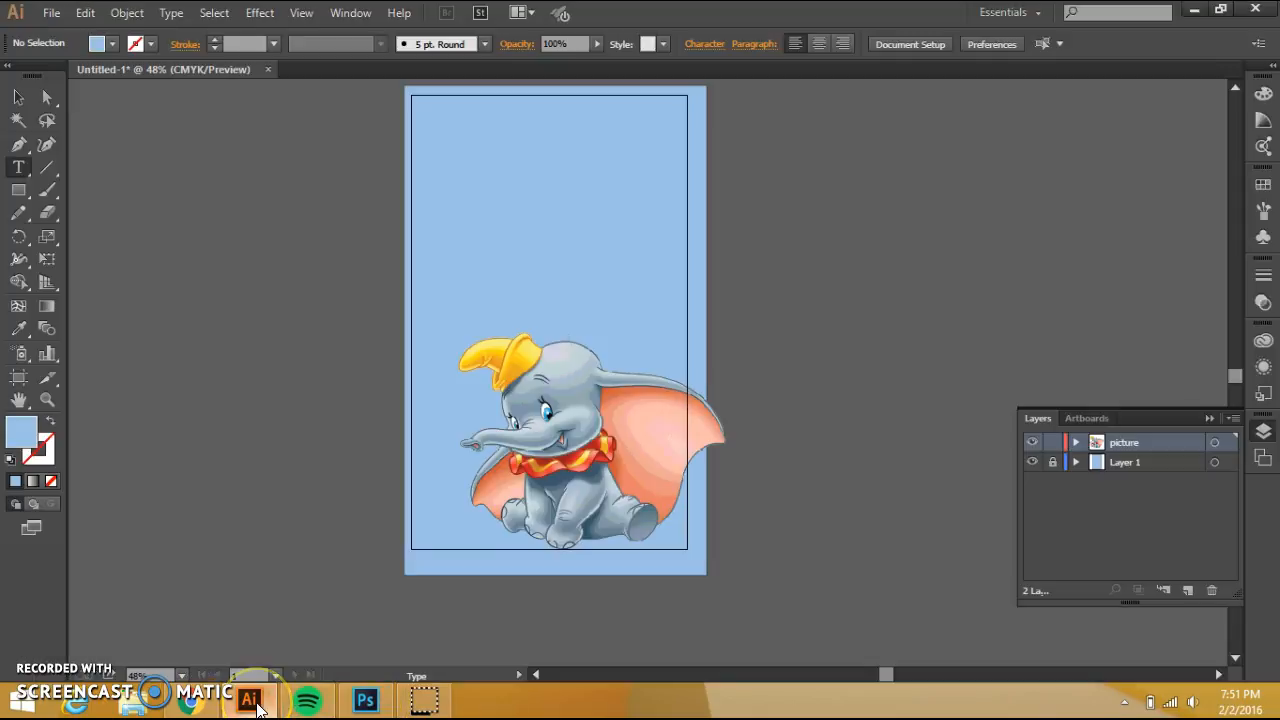